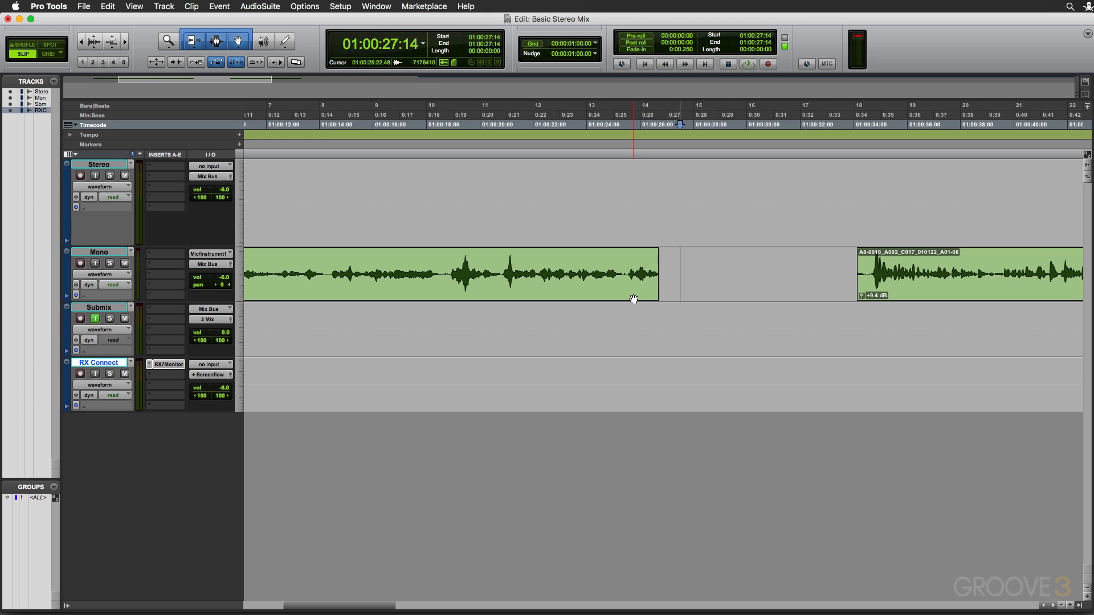
# Split the clip on the Mono track at 01:00:18:18.
pyautogui.click(442, 254)
pyautogui.press('super+e')
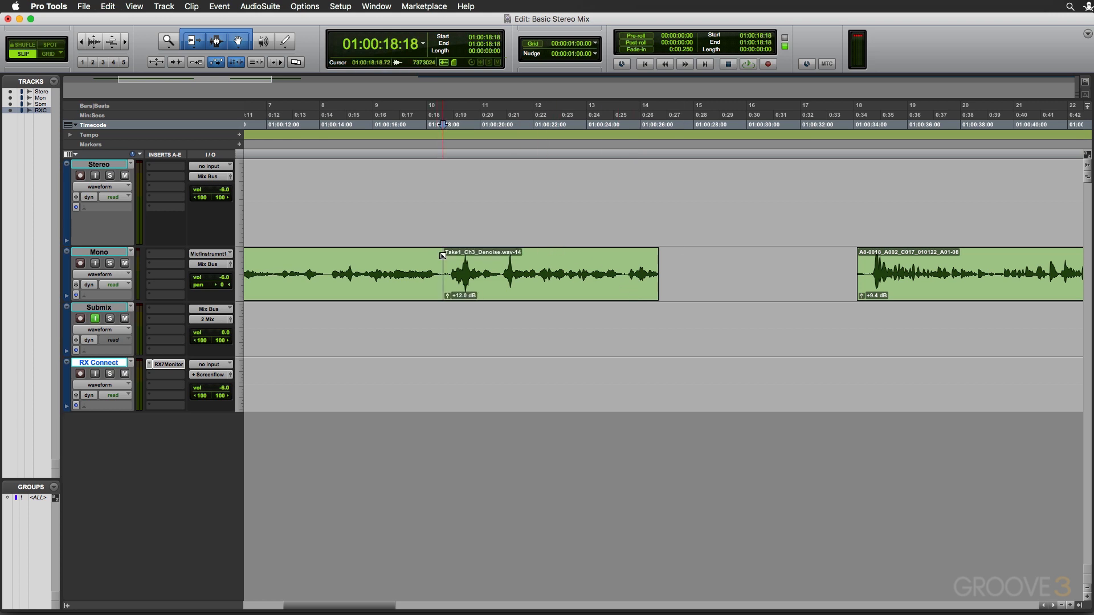
# Play back the end of the split-off Mono clip from several start points to judge how its last phrase sounds.
pyautogui.click(580, 257)
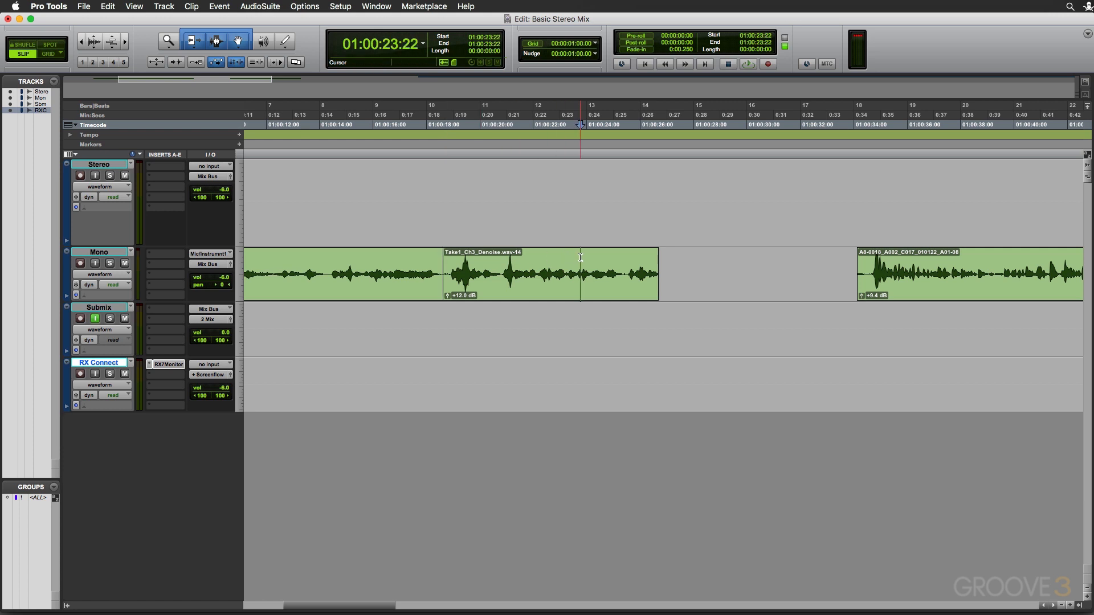
pyautogui.press('space')
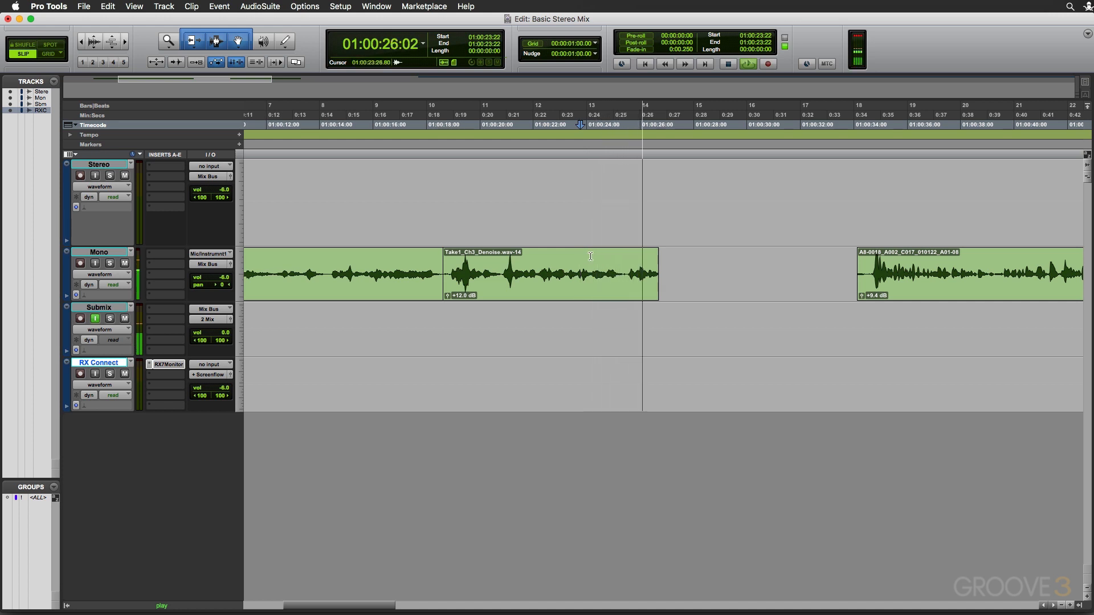
pyautogui.press('space')
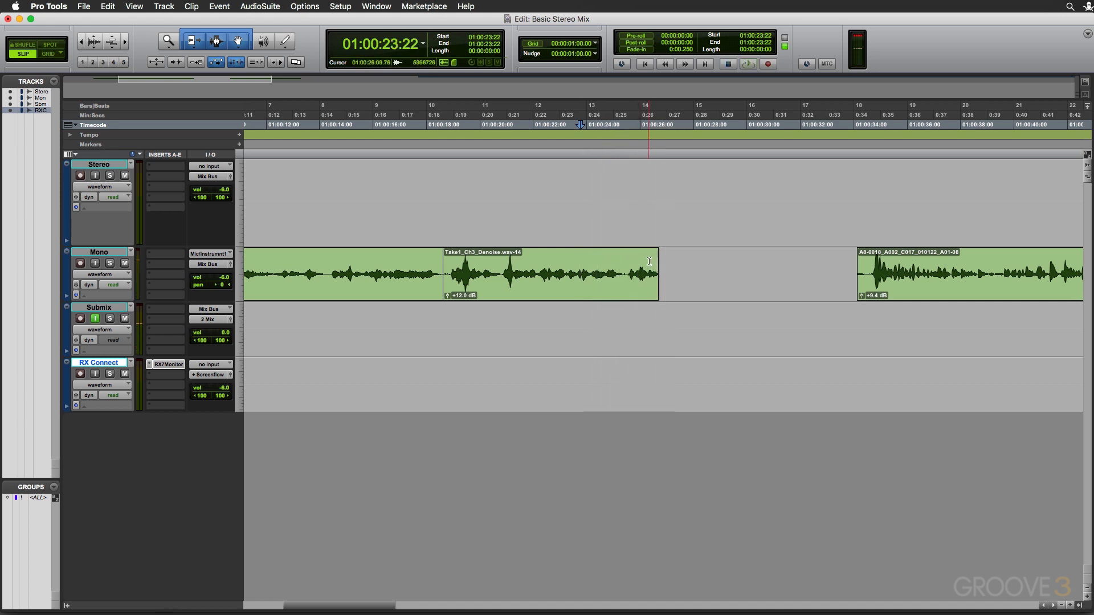
pyautogui.click(647, 259)
pyautogui.press('space')
pyautogui.press('space')
pyautogui.click(611, 259)
pyautogui.press('space')
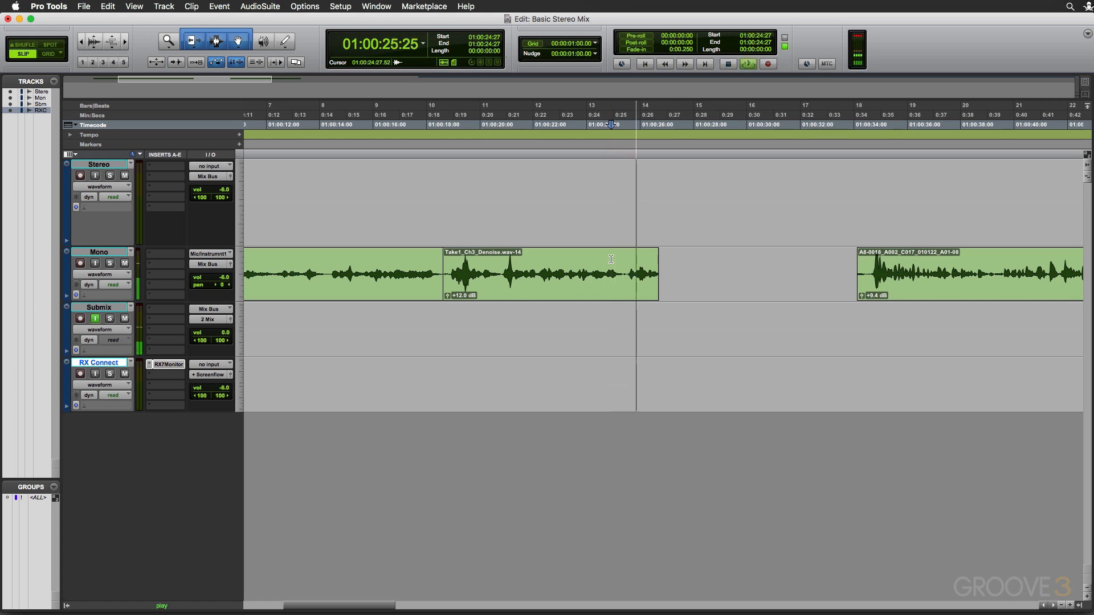
pyautogui.press('space')
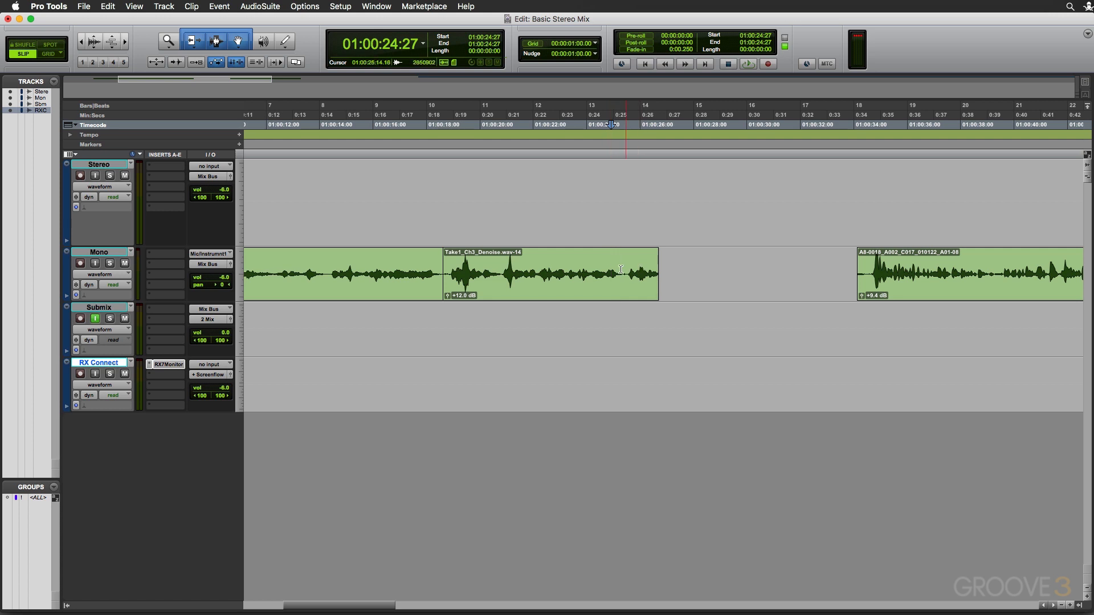
# Select the split-off Mono clip and send it to iZotope RX 7 for repair with the RX 7 Connect AudioSuite plug-in.
pyautogui.click(613, 289)
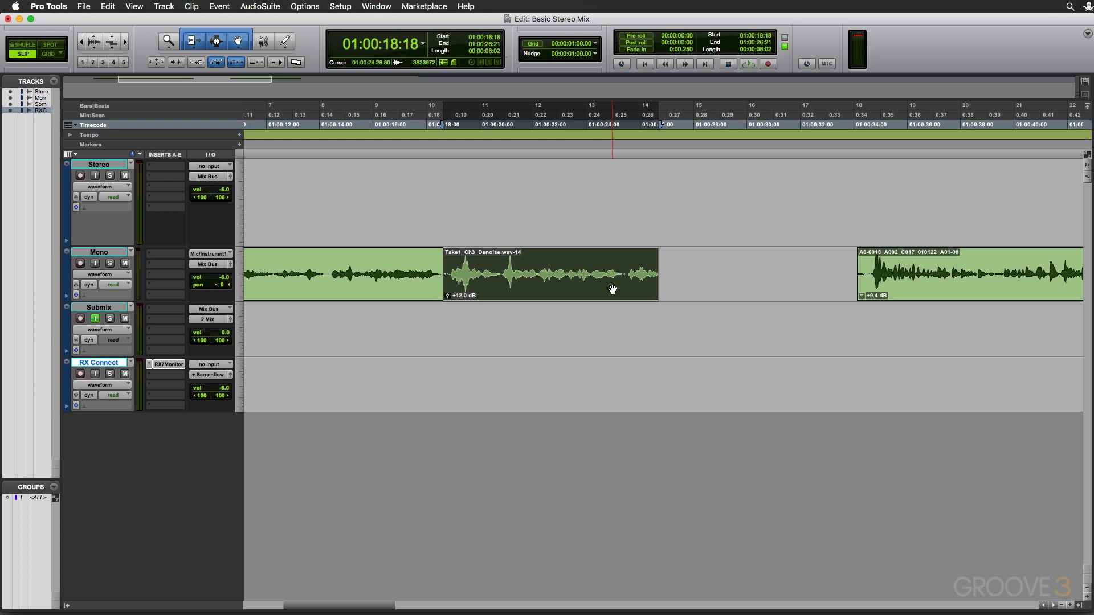
pyautogui.click(272, 9)
pyautogui.moveTo(296, 265)
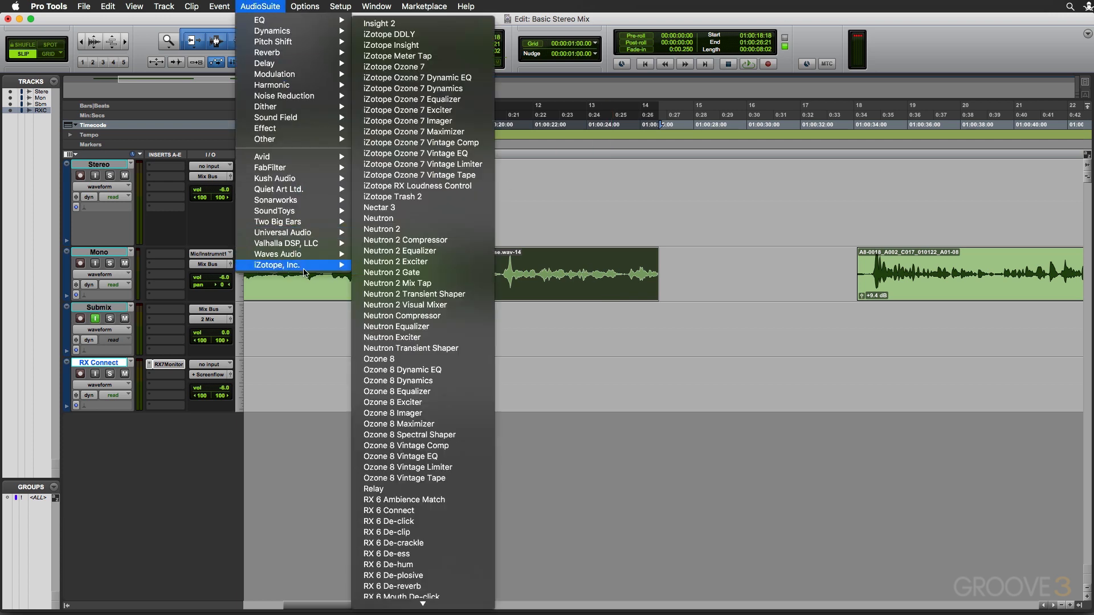
pyautogui.scroll(-8, 421, 319)
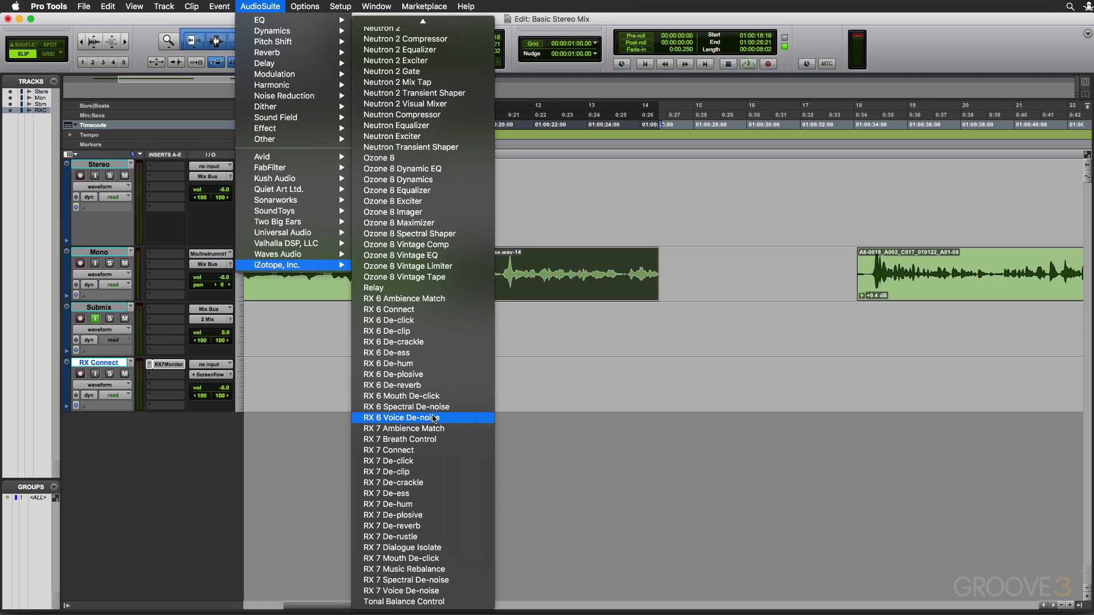
pyautogui.click(434, 450)
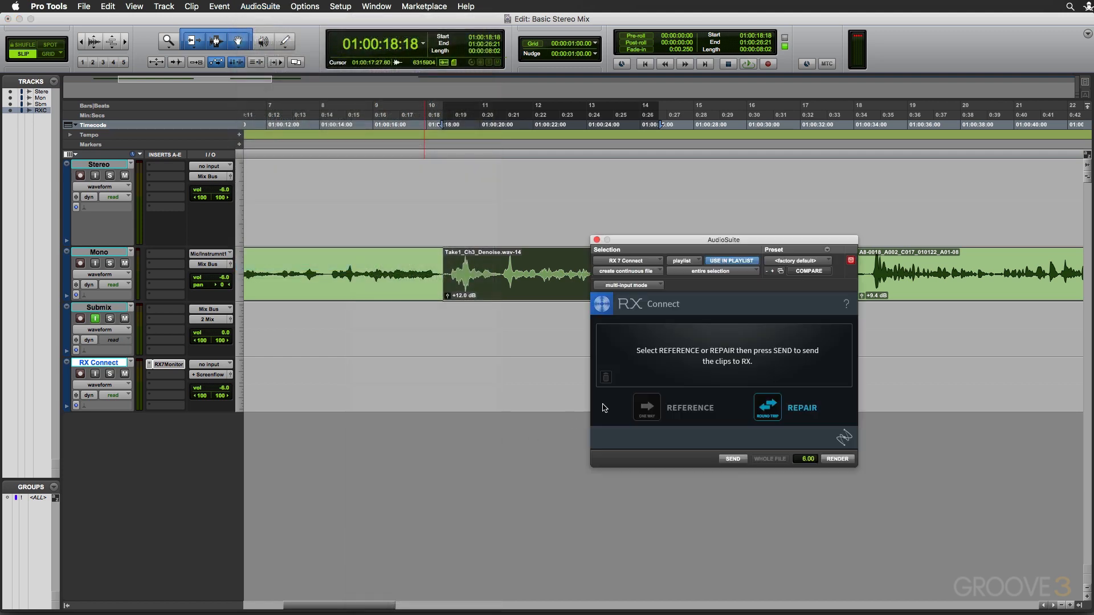
pyautogui.click(707, 271)
pyautogui.click(712, 264)
pyautogui.click(733, 459)
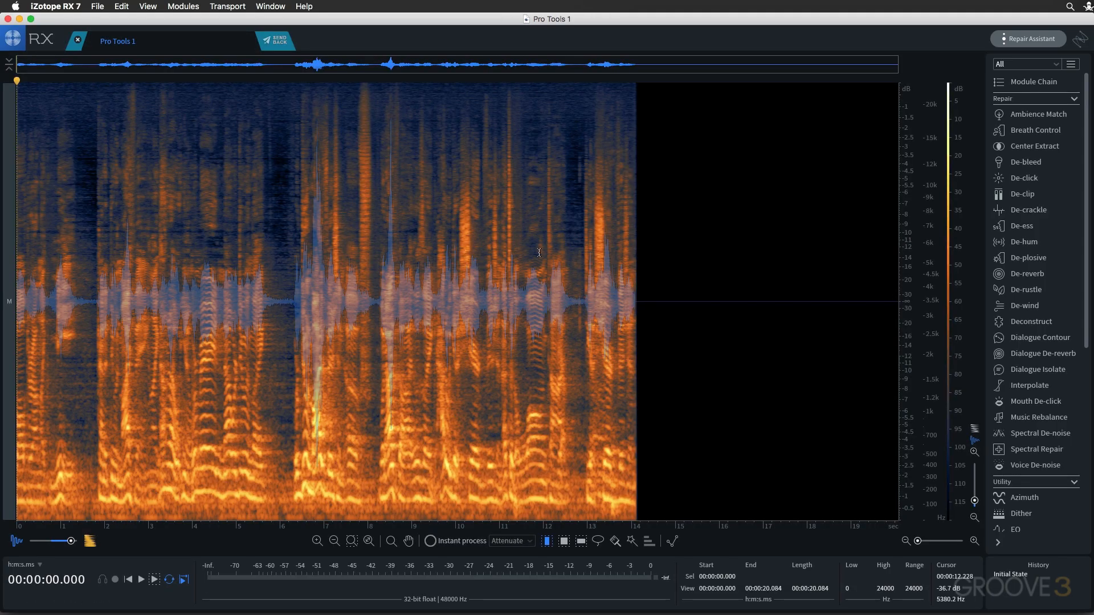
# Play the received audio from about 11 s through its end.
pyautogui.click(499, 225)
pyautogui.press('space')
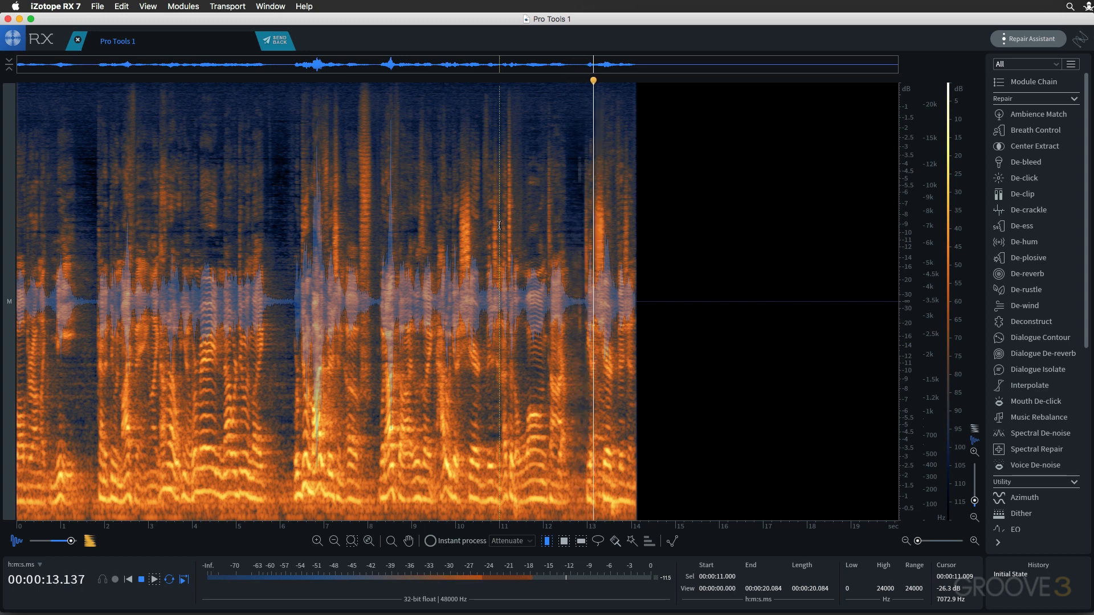
pyautogui.press('space')
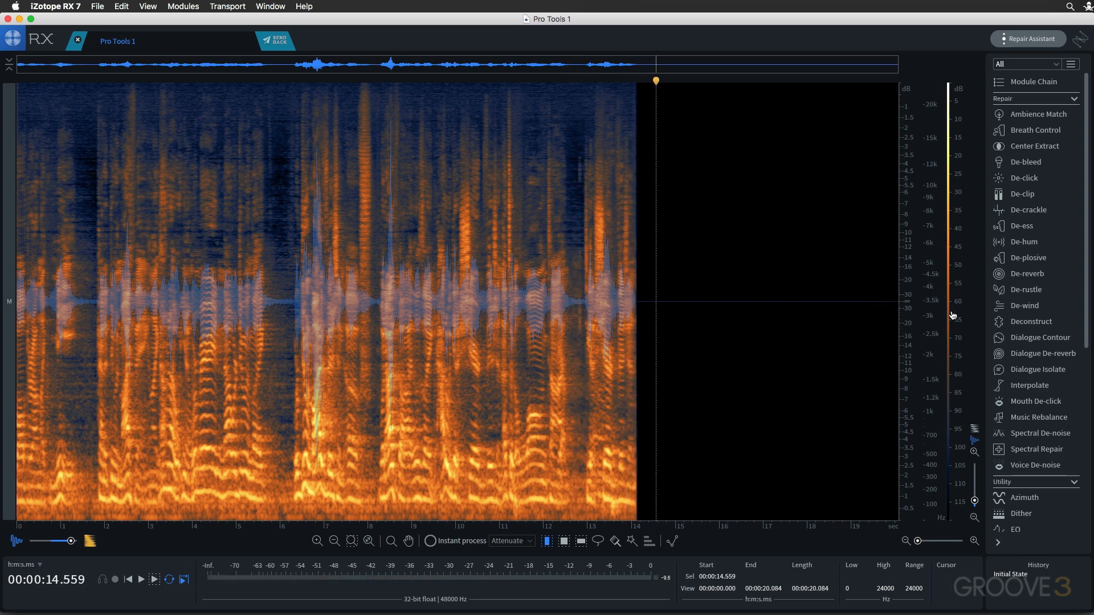
# Open the Dialogue Contour module and select the final phrase from about 12.7 s to 14.2 s.
pyautogui.click(1028, 336)
pyautogui.moveTo(563, 186); pyautogui.dragTo(307, 120)
pyautogui.moveTo(575, 206); pyautogui.dragTo(639, 210)
pyautogui.moveTo(342, 119); pyautogui.dragTo(675, 160)
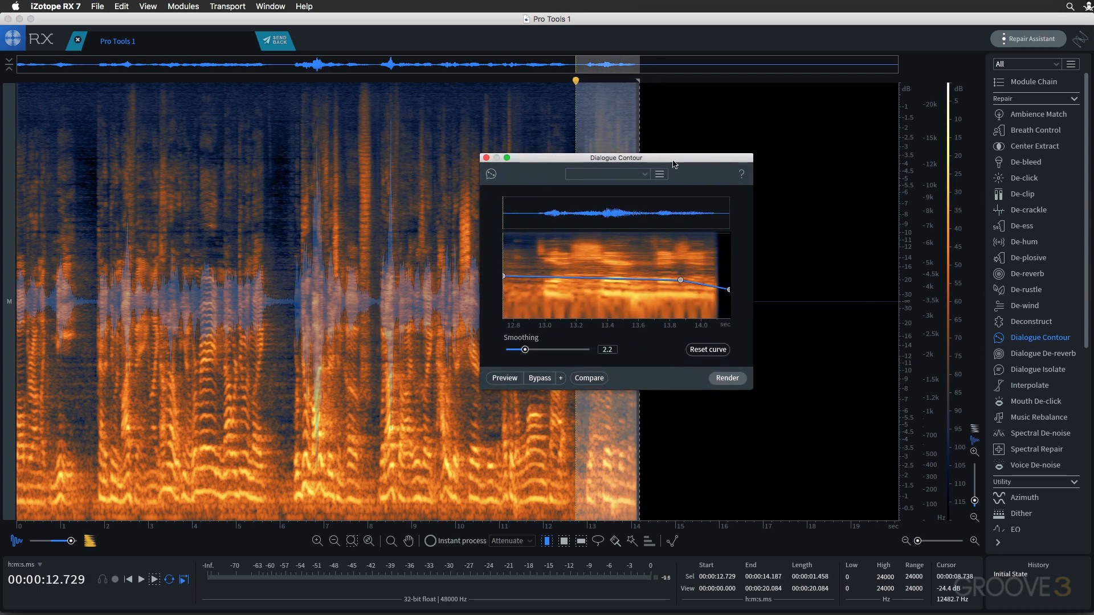
# Flatten the pitch contour curve to 0 semitones and preview the selected phrase.
pyautogui.rightClick(729, 290)
pyautogui.rightClick(681, 281)
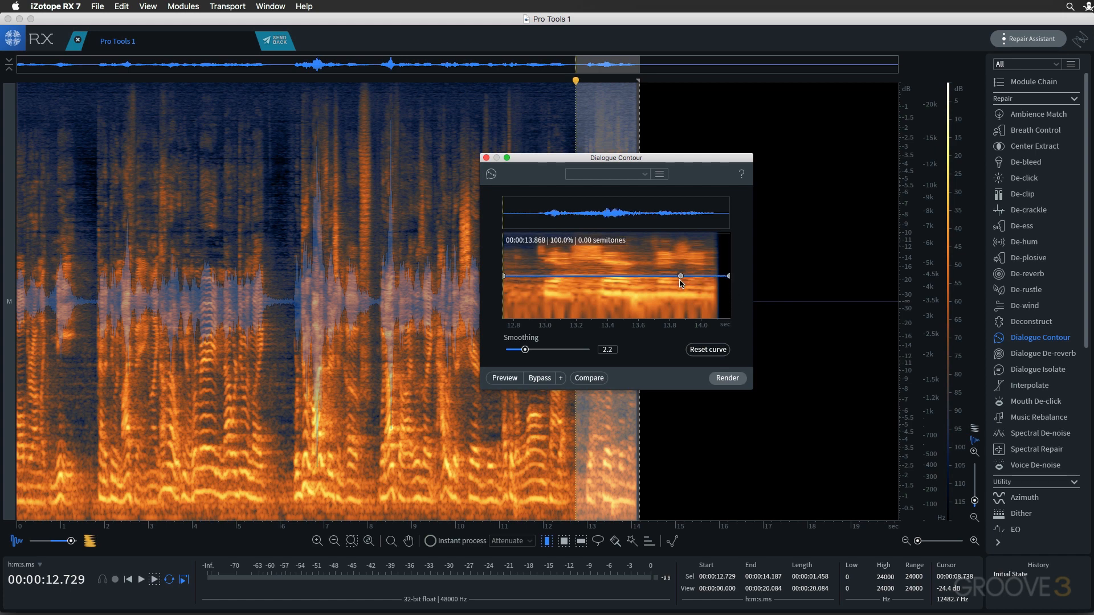
pyautogui.click(503, 378)
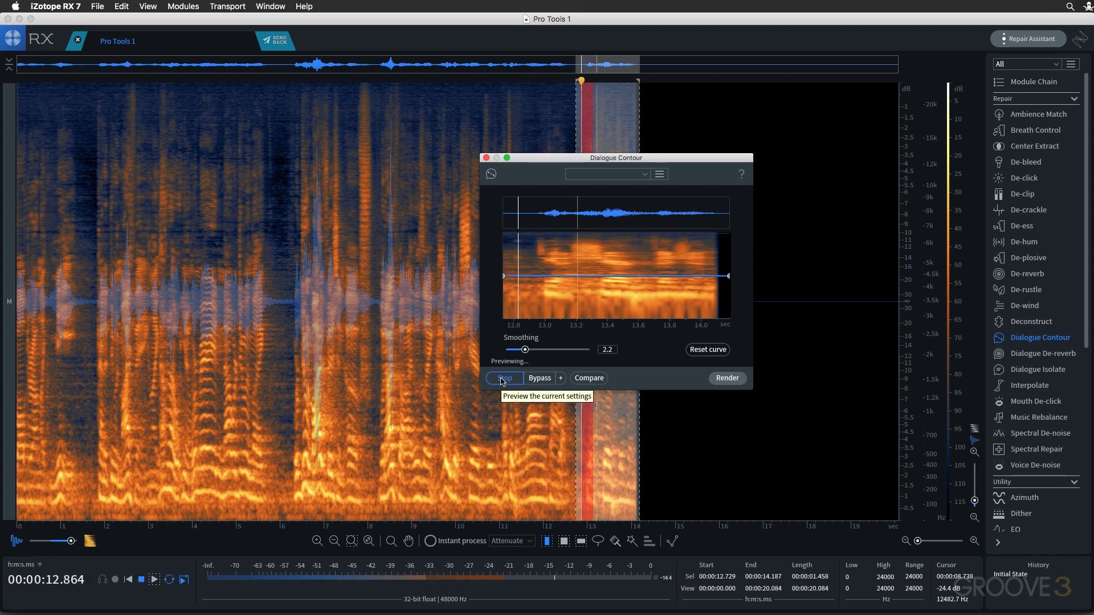
pyautogui.click(502, 379)
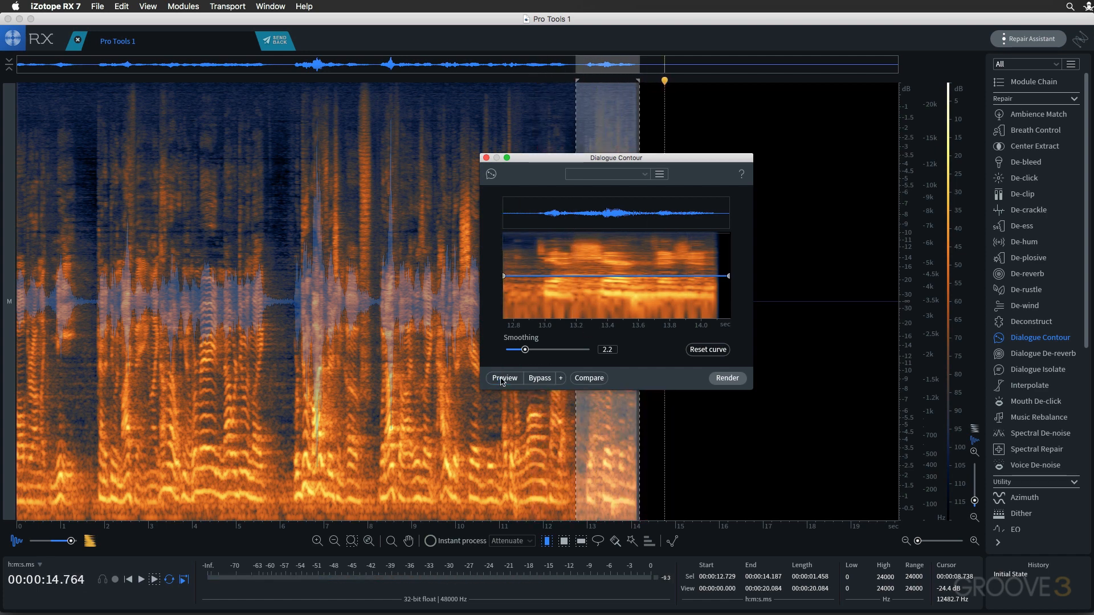
# Add a contour point near 13.8 s, lower it to about -0.77 semitones with the curve's end below it, and preview the pitch change.
pyautogui.click(672, 276)
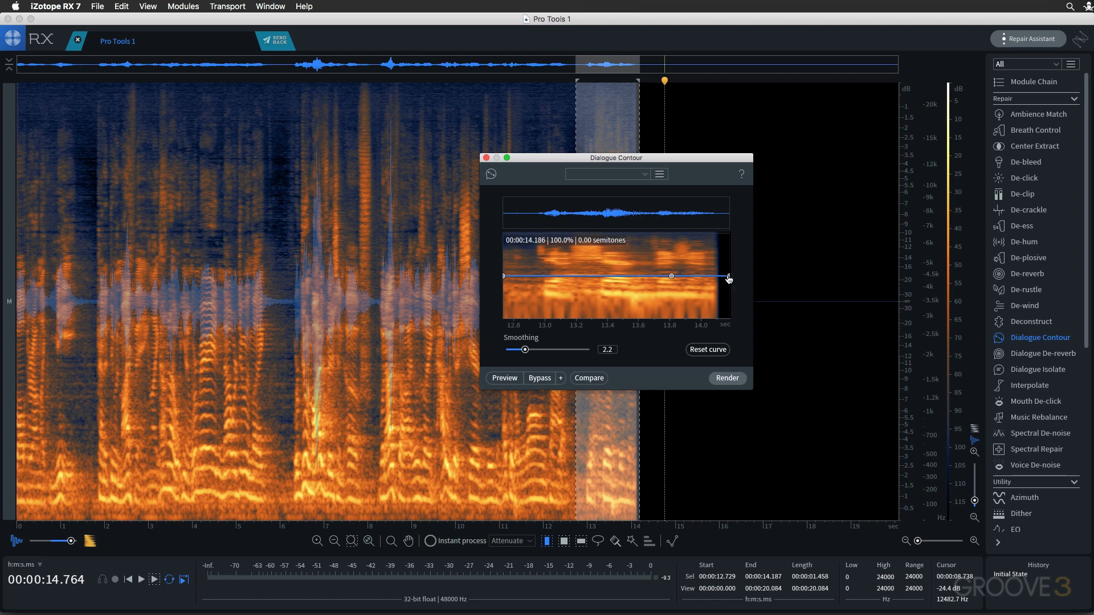
pyautogui.moveTo(730, 276); pyautogui.dragTo(673, 282)
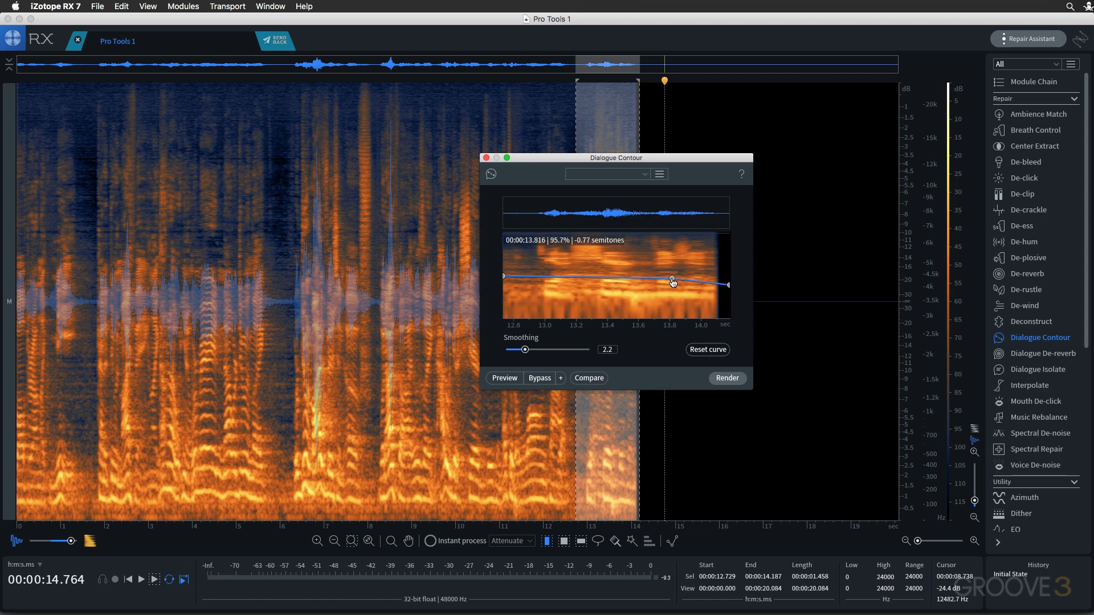
pyautogui.click(509, 379)
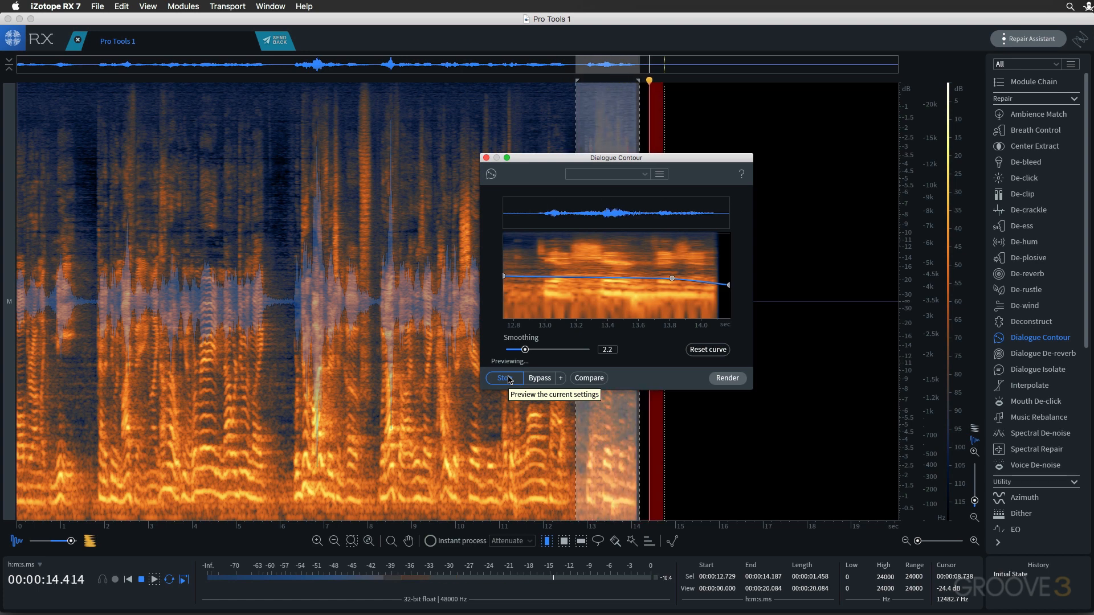
pyautogui.click(509, 380)
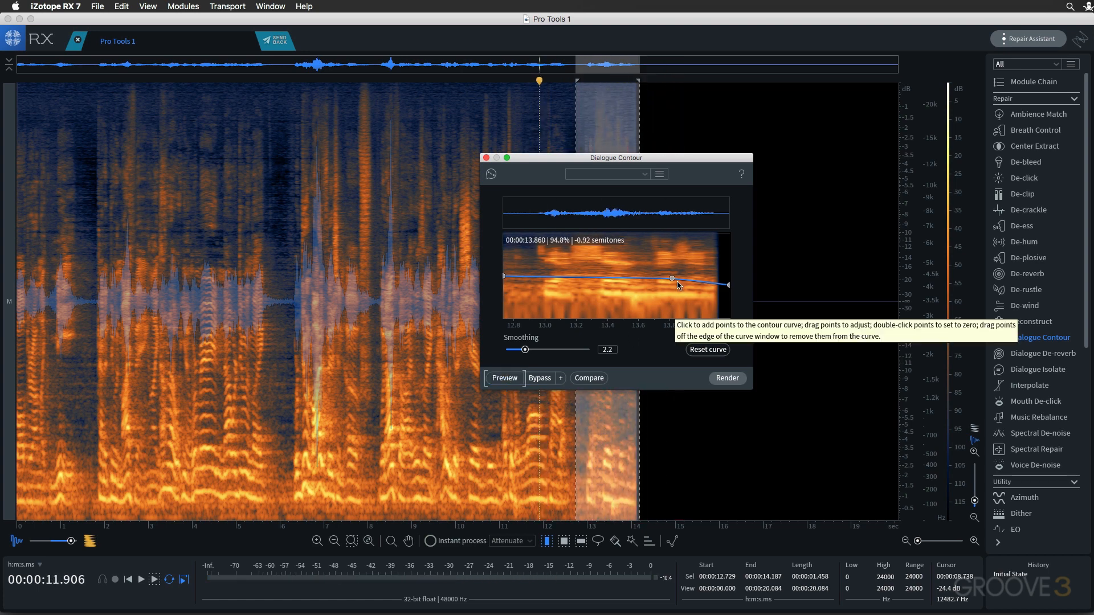
# Ease the pitch drop so the curve ends at about -1.27 semitones, and compare the preview with the bypassed sound.
pyautogui.moveTo(673, 279); pyautogui.dragTo(674, 277)
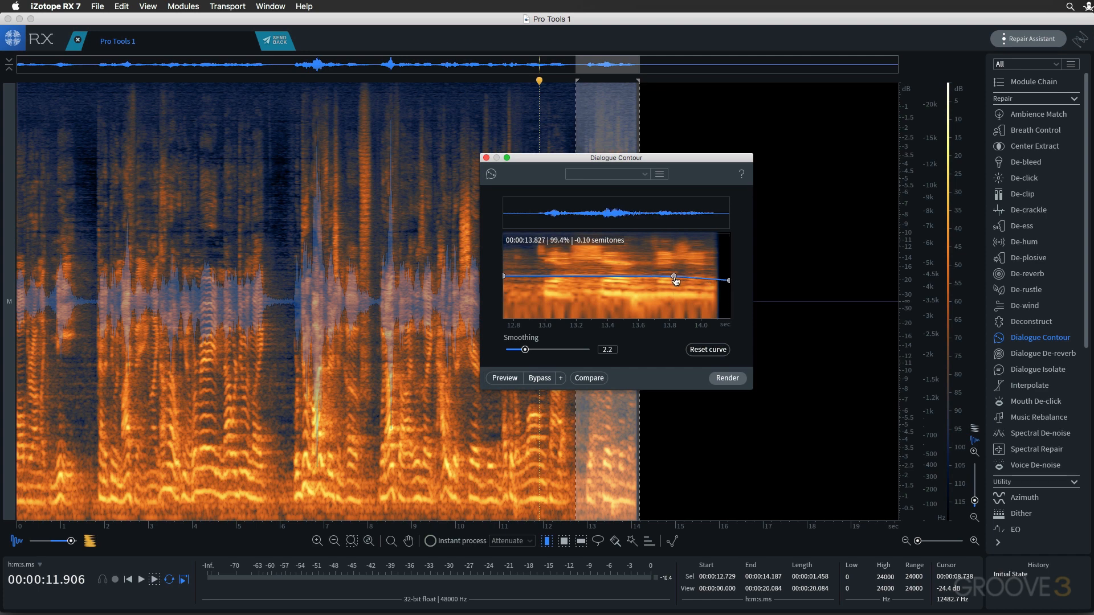
pyautogui.moveTo(675, 280); pyautogui.dragTo(676, 281)
pyautogui.click(505, 378)
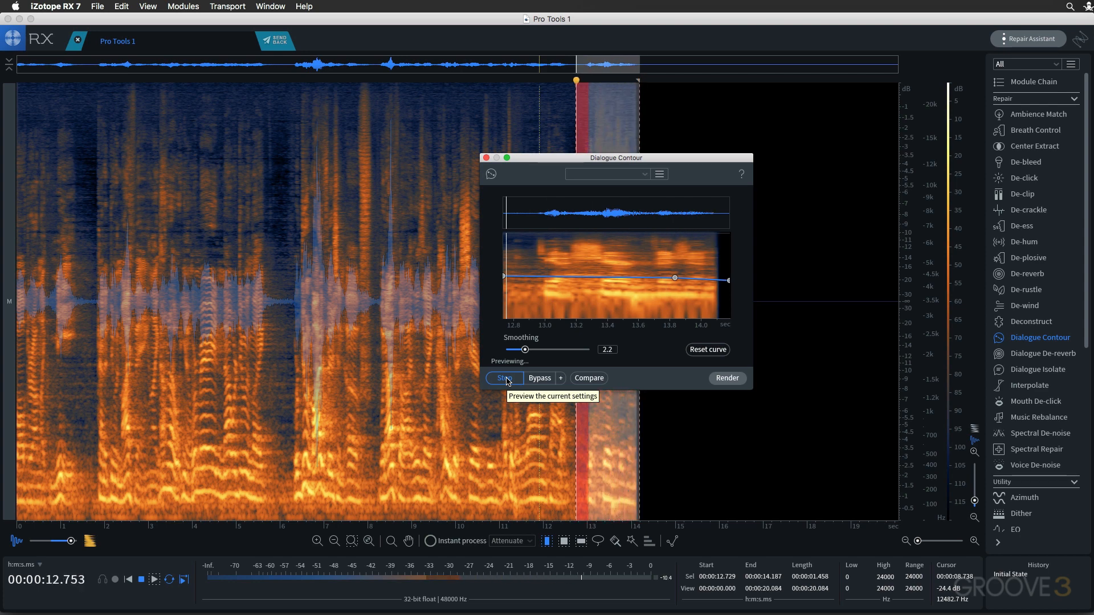
pyautogui.click(536, 379)
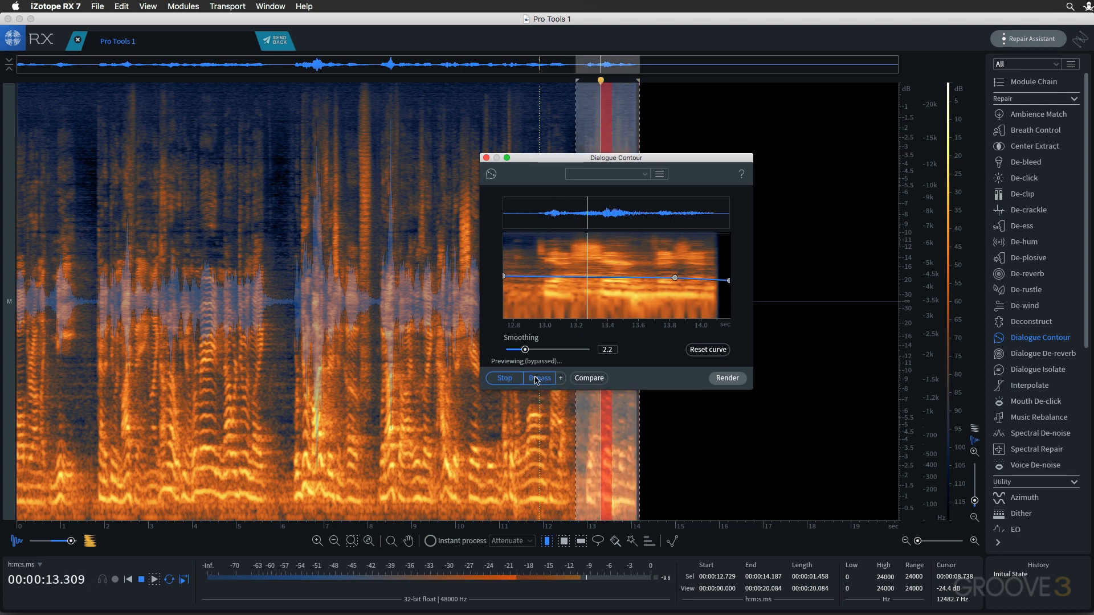
pyautogui.click(536, 378)
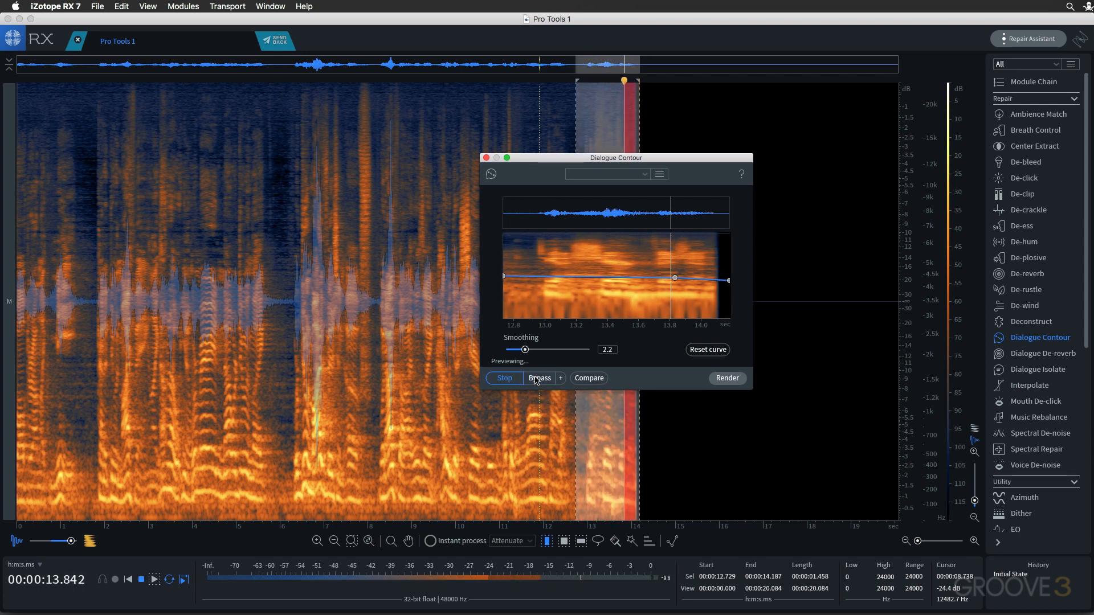
pyautogui.press('space')
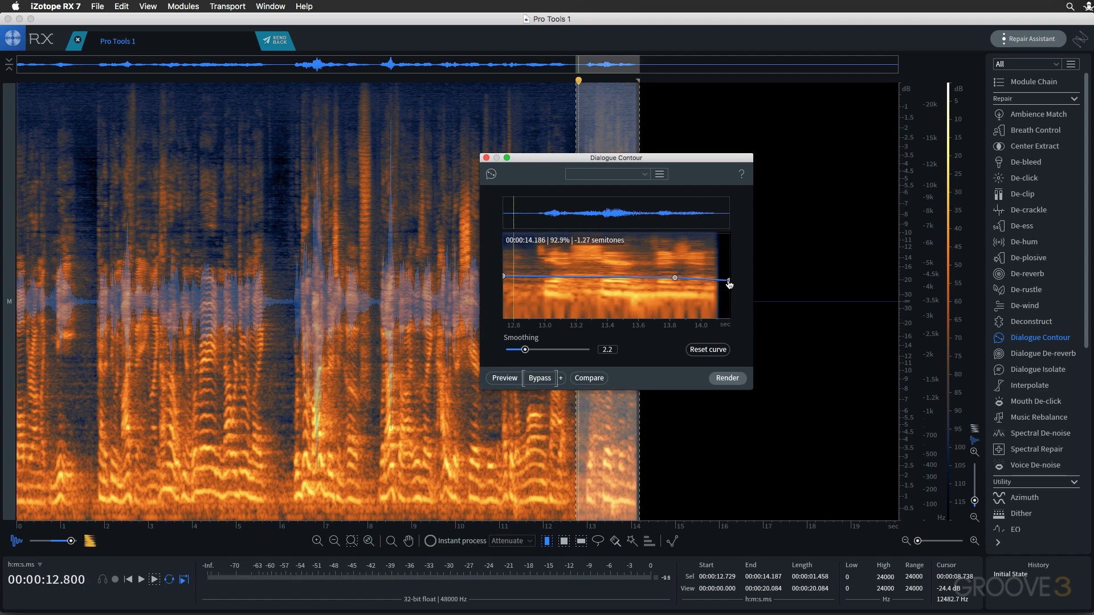
# Try a smoothing of 4.1 with the 13.8 s point raised and the curve's end lowered, and preview the phrase.
pyautogui.moveTo(525, 349); pyautogui.dragTo(494, 351)
pyautogui.moveTo(675, 283)
pyautogui.mouseDown()
pyautogui.moveTo(676, 254)
pyautogui.moveTo(677, 279)
pyautogui.mouseUp()
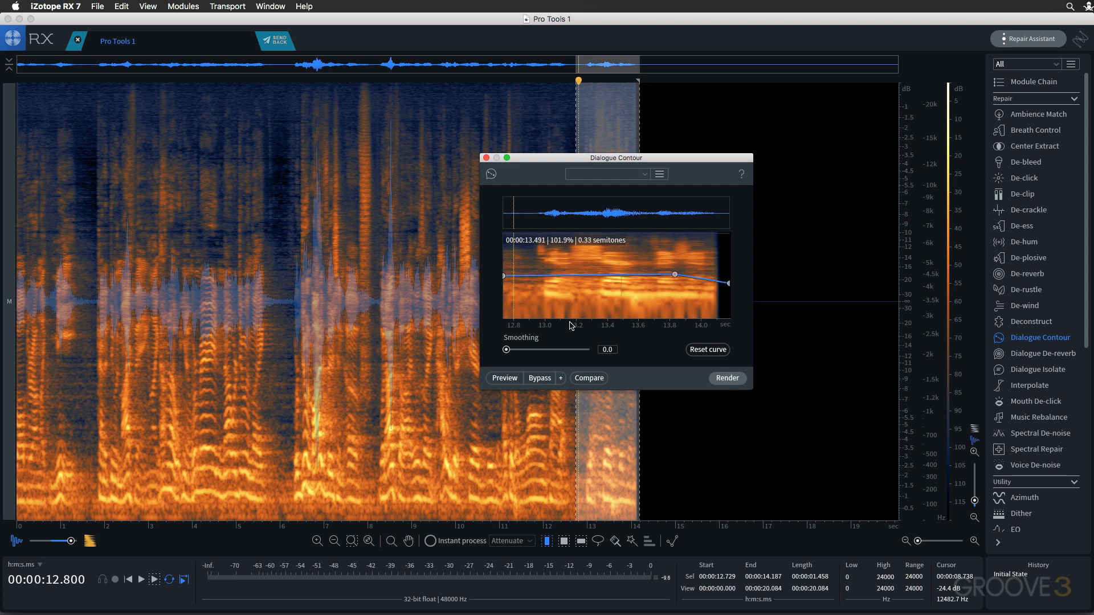
pyautogui.moveTo(506, 350); pyautogui.dragTo(513, 349)
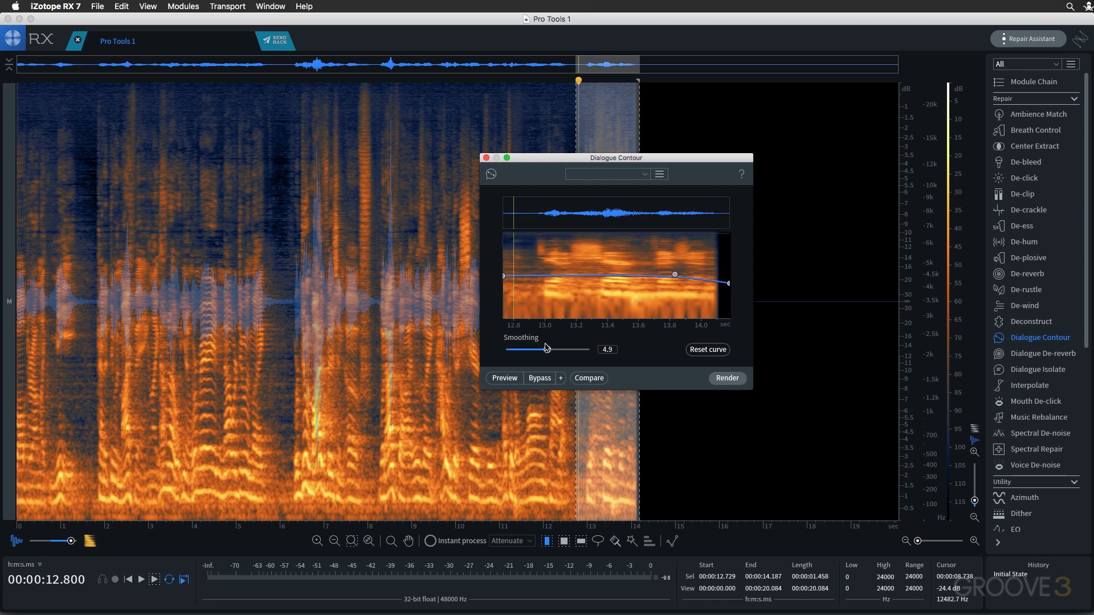
pyautogui.click(505, 379)
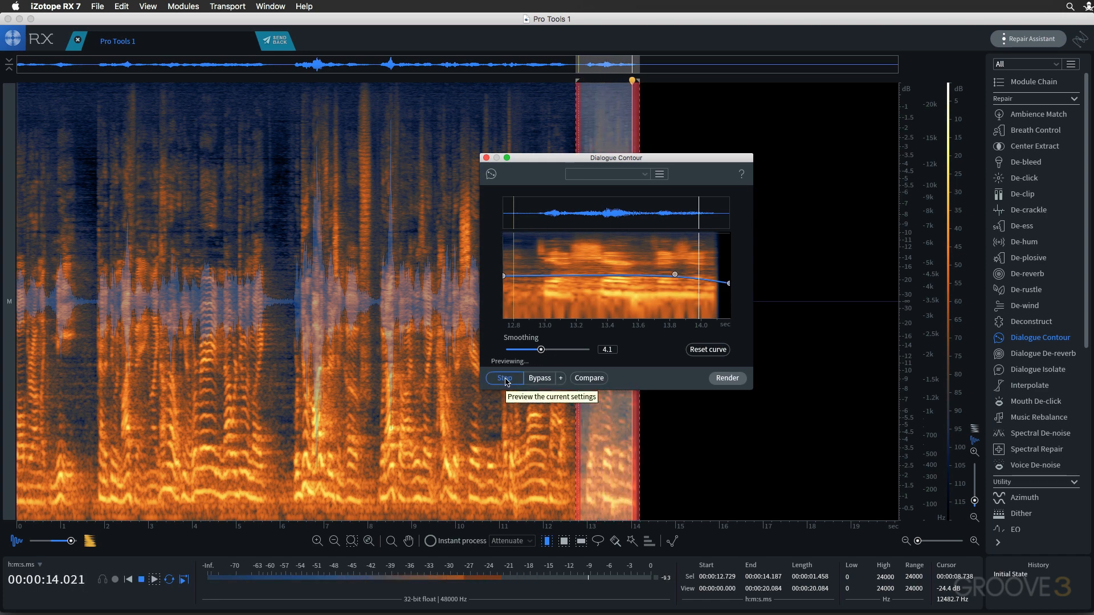
pyautogui.click(505, 379)
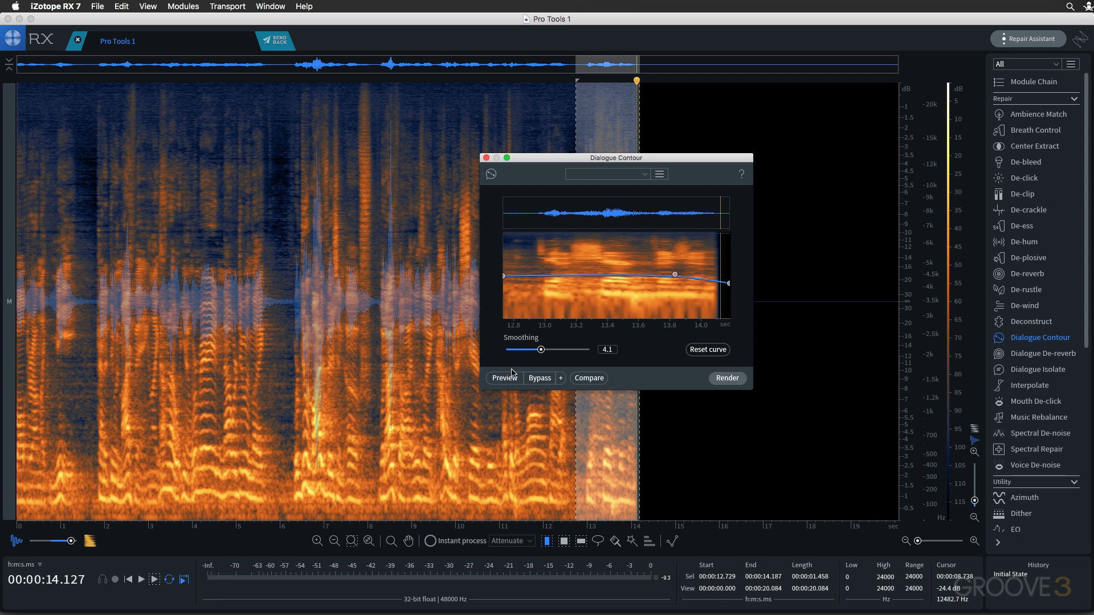
# Reset the contour curve, add a point near 13.75 s, lower the curve's end, set smoothing to 4.1 and preview the phrase.
pyautogui.click(712, 349)
pyautogui.click(662, 277)
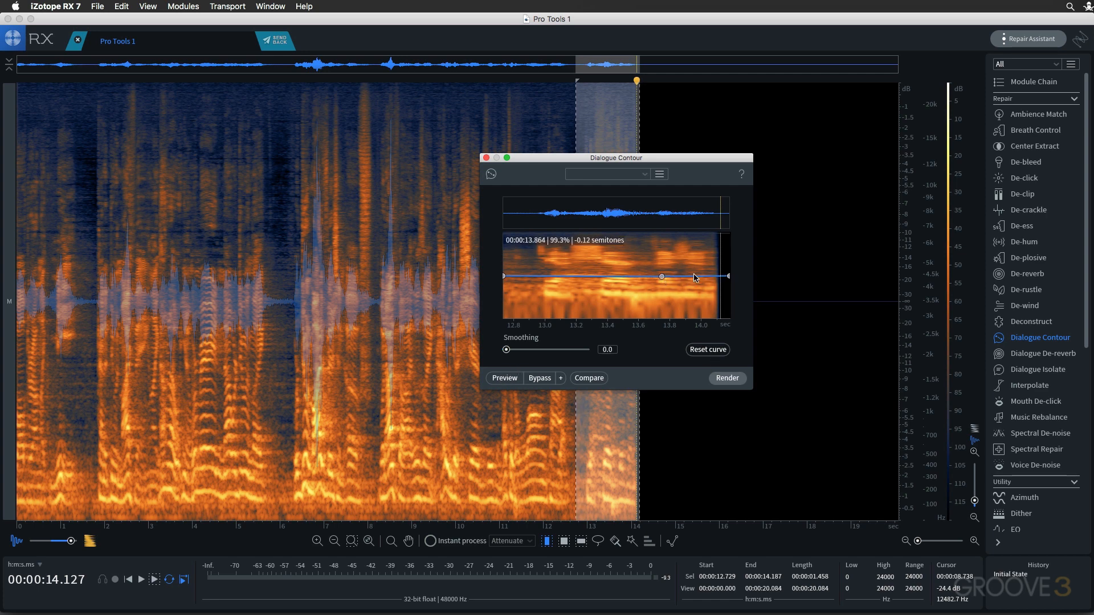
pyautogui.moveTo(729, 276); pyautogui.dragTo(729, 285)
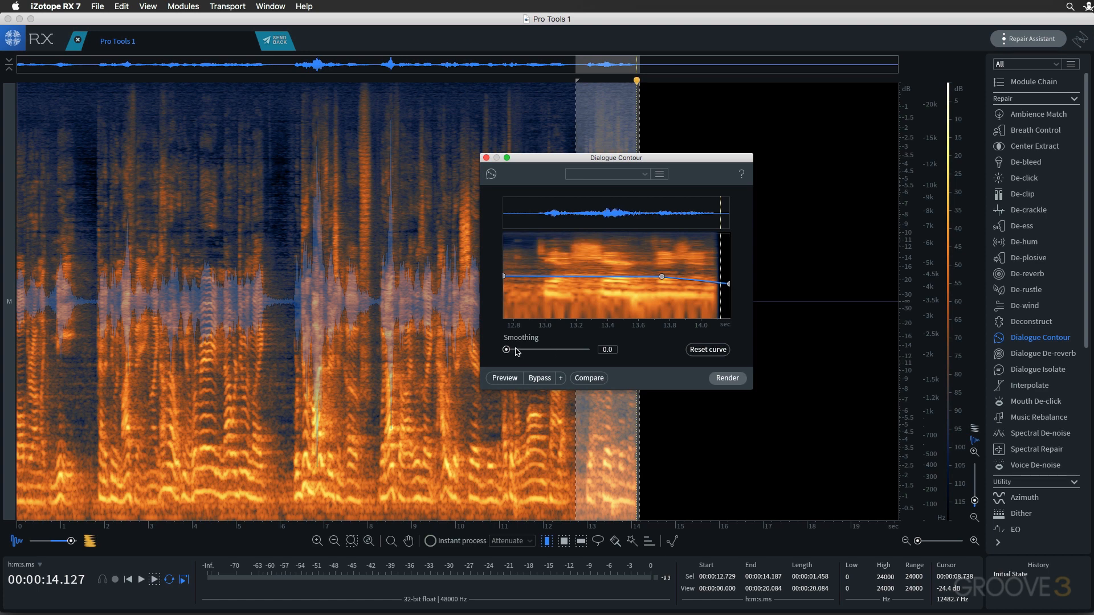
pyautogui.click(509, 377)
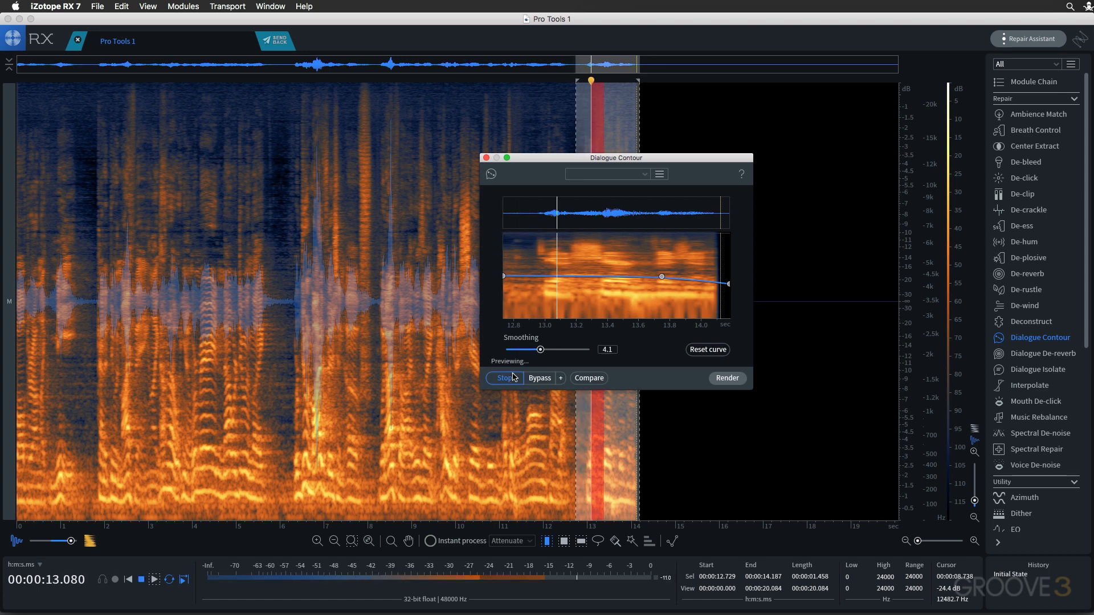
# Render the Dialogue Contour correction on the selected phrase and move the module window clear of it.
pyautogui.click(726, 381)
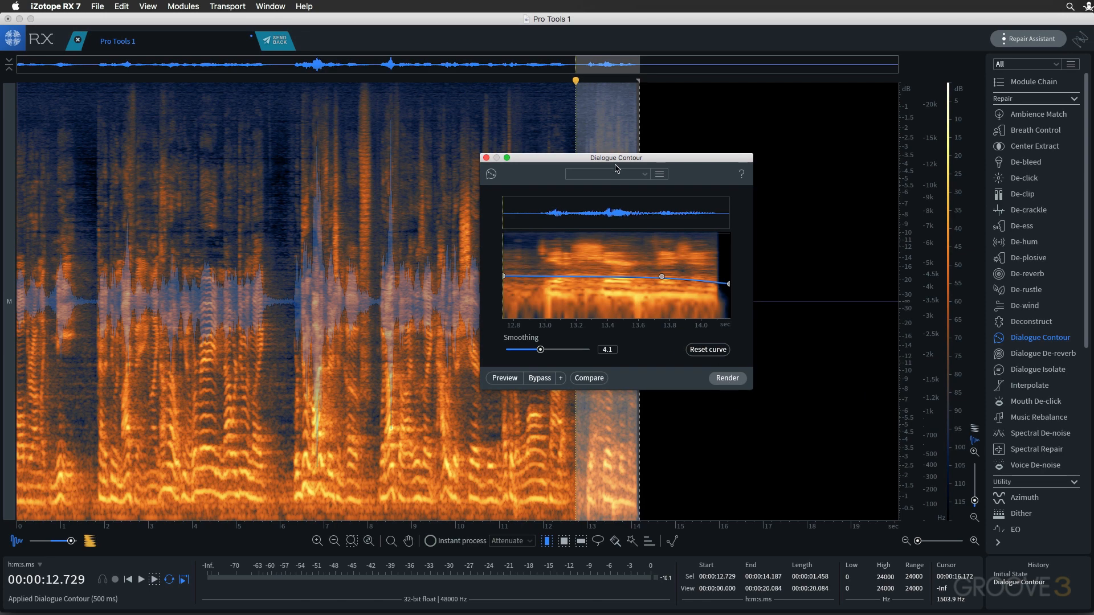
pyautogui.moveTo(616, 158); pyautogui.dragTo(304, 151)
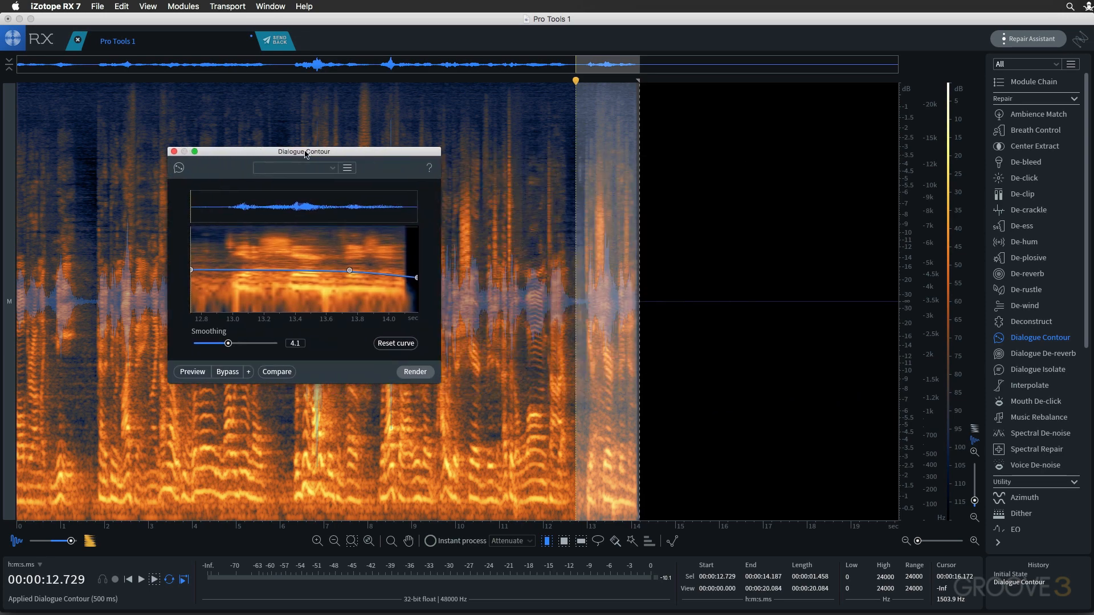
# Close the Dialogue Contour module, send the corrected audio back to Pro Tools and render it through RX Connect onto the Mono track.
pyautogui.click(174, 151)
pyautogui.click(276, 41)
pyautogui.click(837, 459)
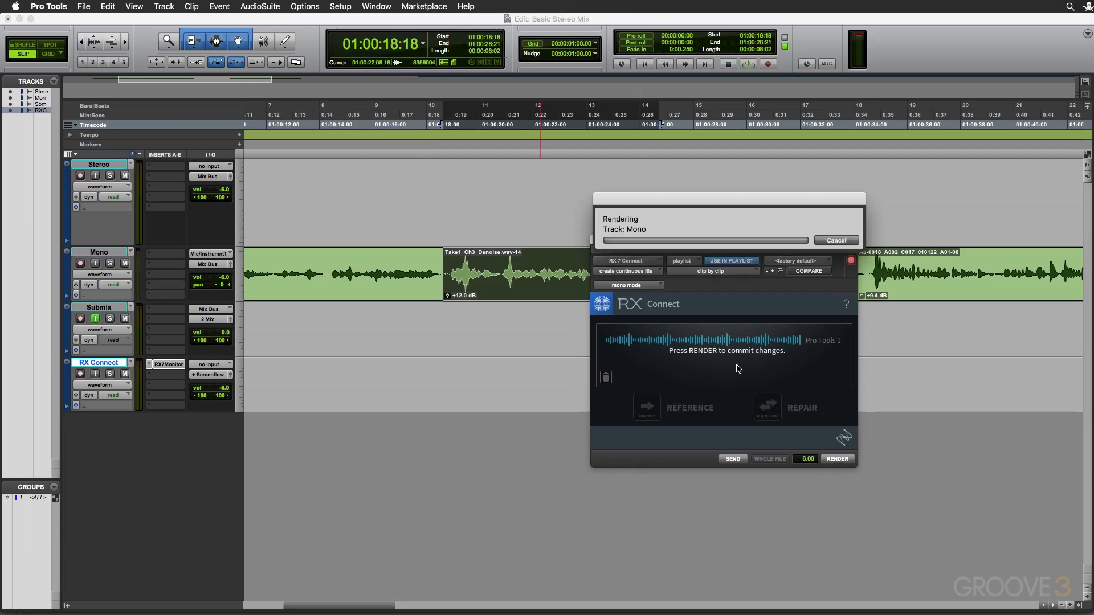
# Play the Mono track from 01:00:12:23 and again from the start of the rendered clip.
pyautogui.click(287, 262)
pyautogui.press('space')
pyautogui.press('space')
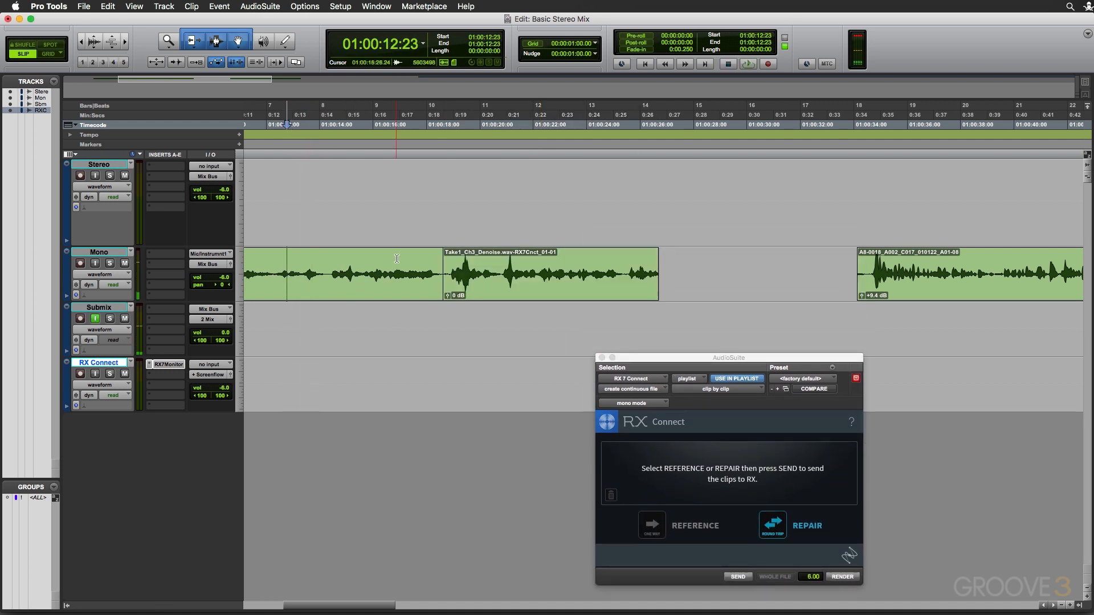
pyautogui.press('Tab')
pyautogui.press('space')
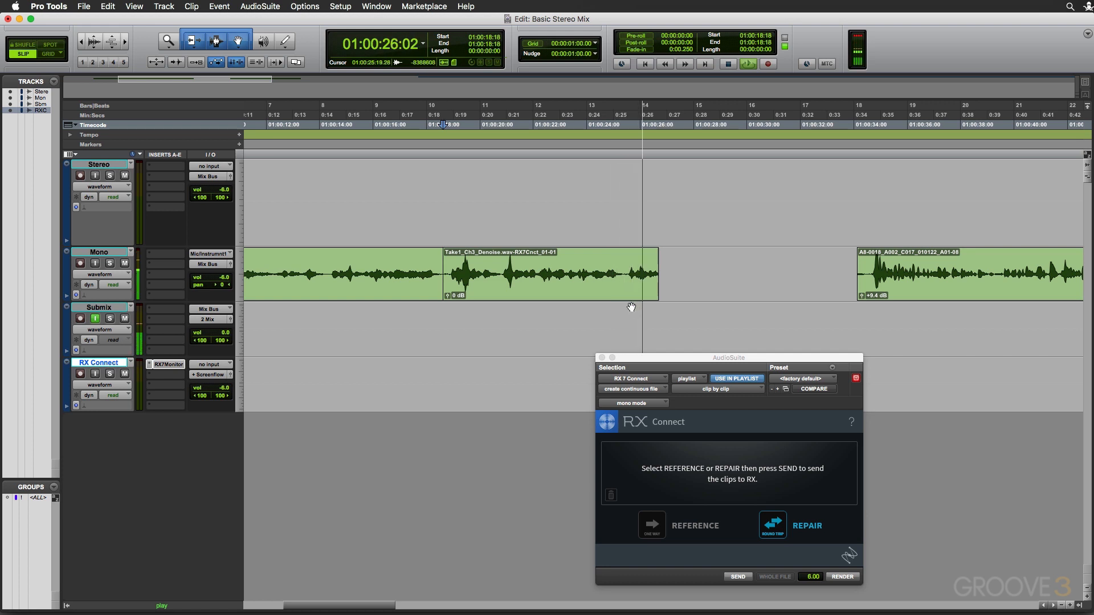
pyautogui.press('space')
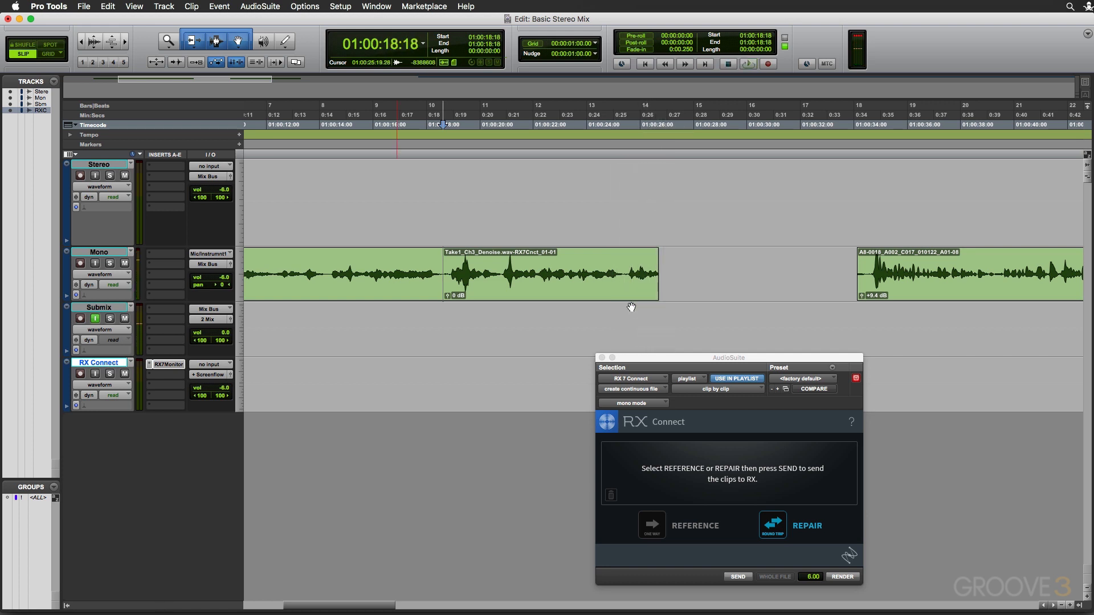
# Add a one-frame fade-out at the end of the rendered clip and play its last phrase from 01:00:25:12.
pyautogui.click(657, 254)
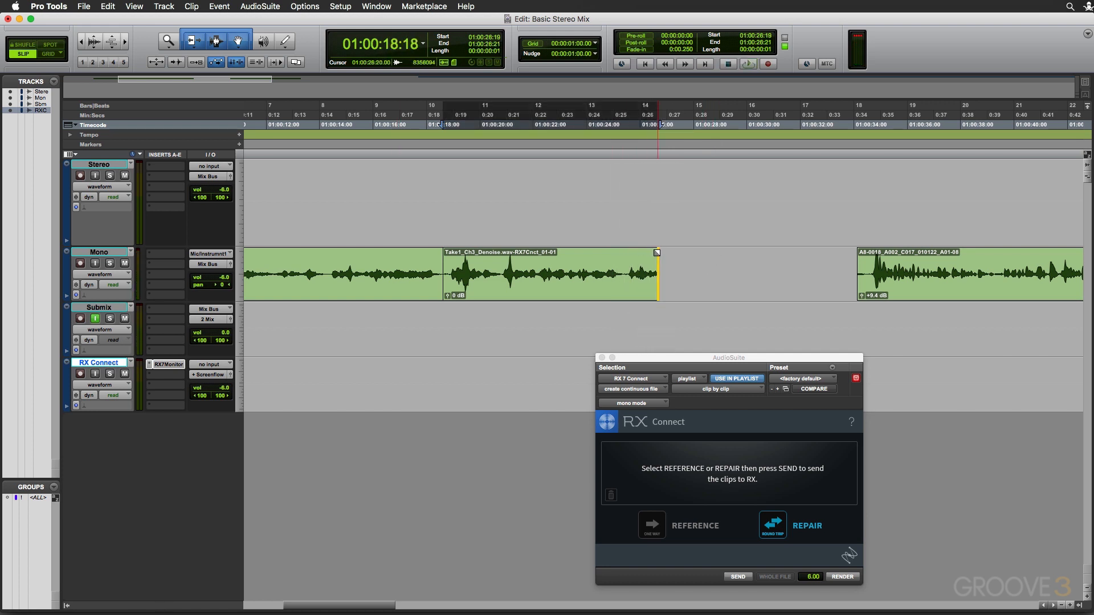
pyautogui.click(624, 257)
pyautogui.press('space')
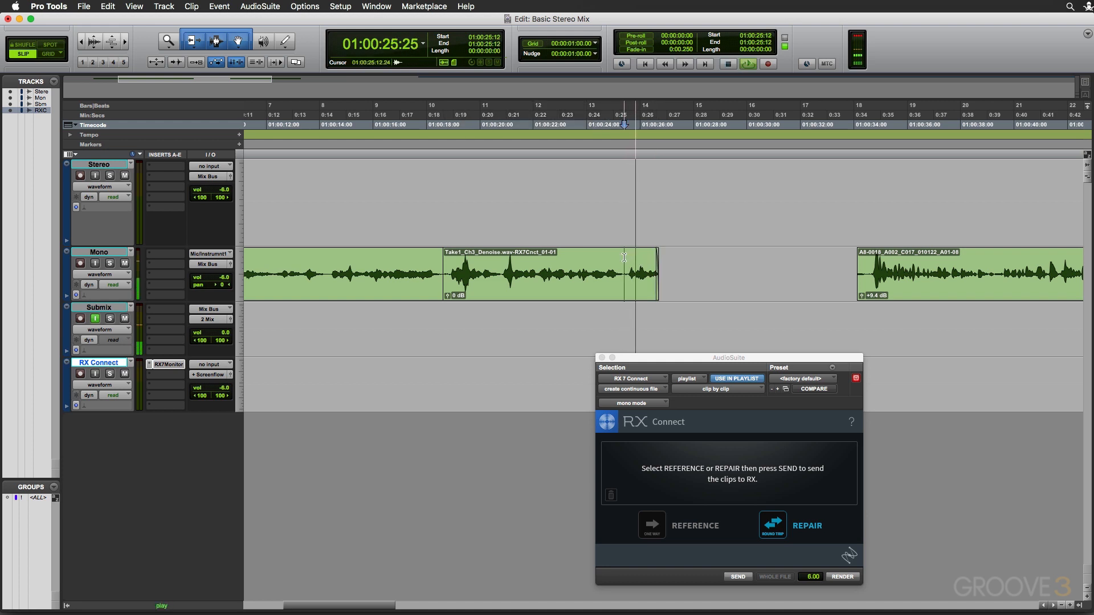
pyautogui.press('space')
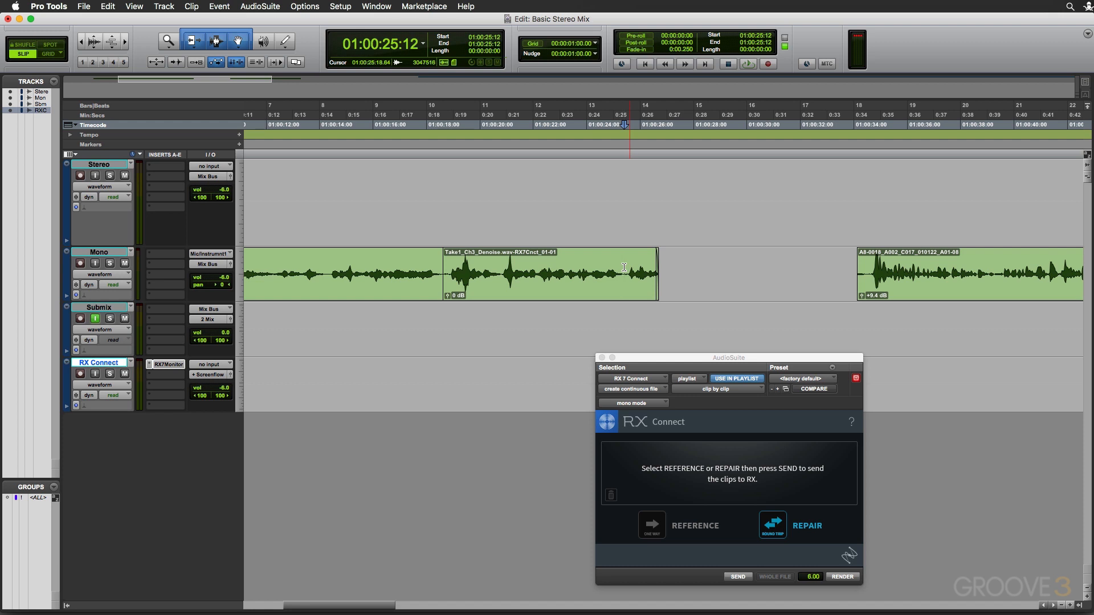
# Close RX Connect and undo the fade, the render and the clip split to restore the original dialogue clip on the Mono track.
pyautogui.click(602, 358)
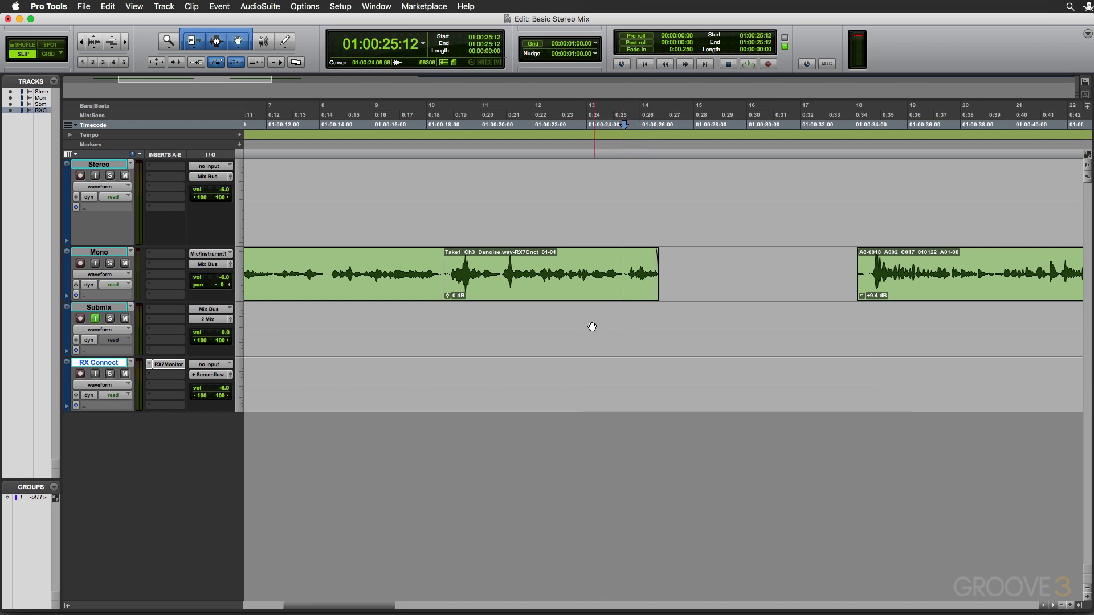
pyautogui.press('super+z')
pyautogui.press('super+z')
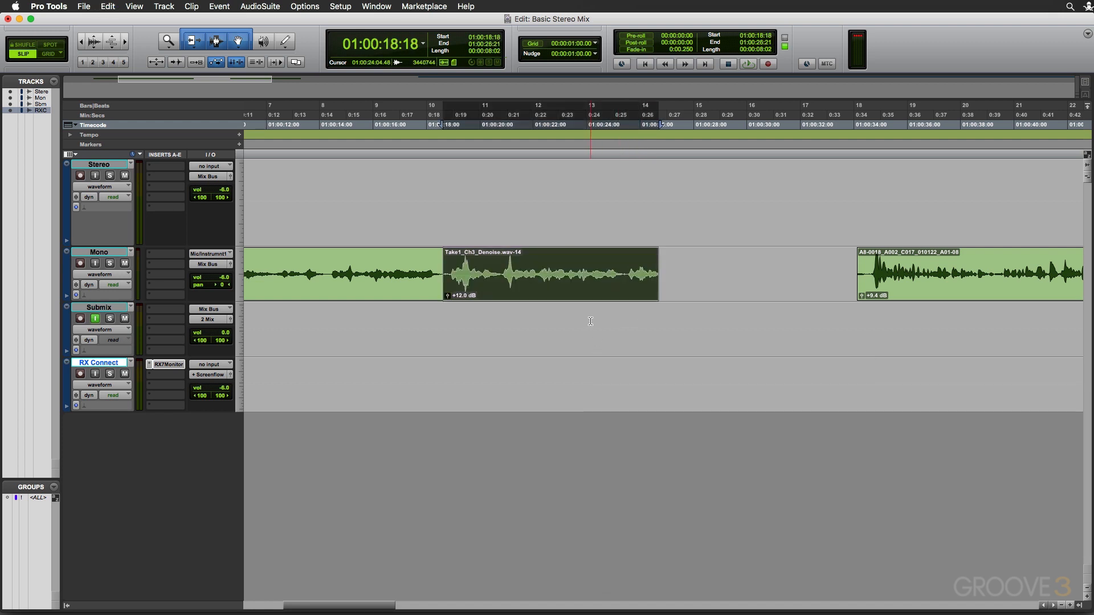
pyautogui.click(575, 266)
pyautogui.press('super+z')
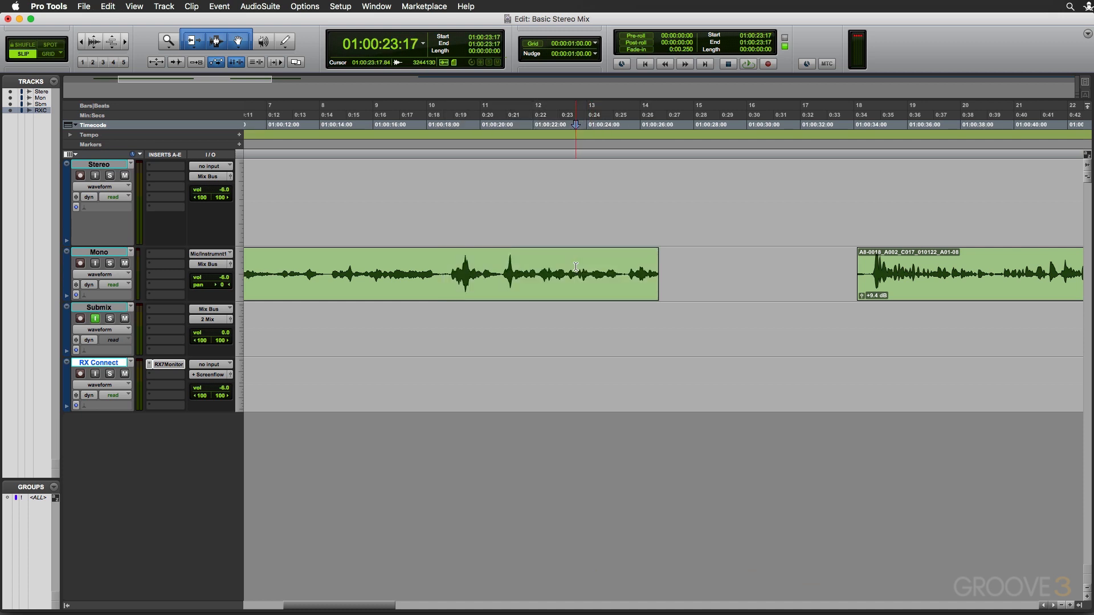
# Play the restored Take1_Ch3_Denoise.wav-12 clip from two places and raise its clip gain to +14.0 dB.
pyautogui.press('super+bracketleft')
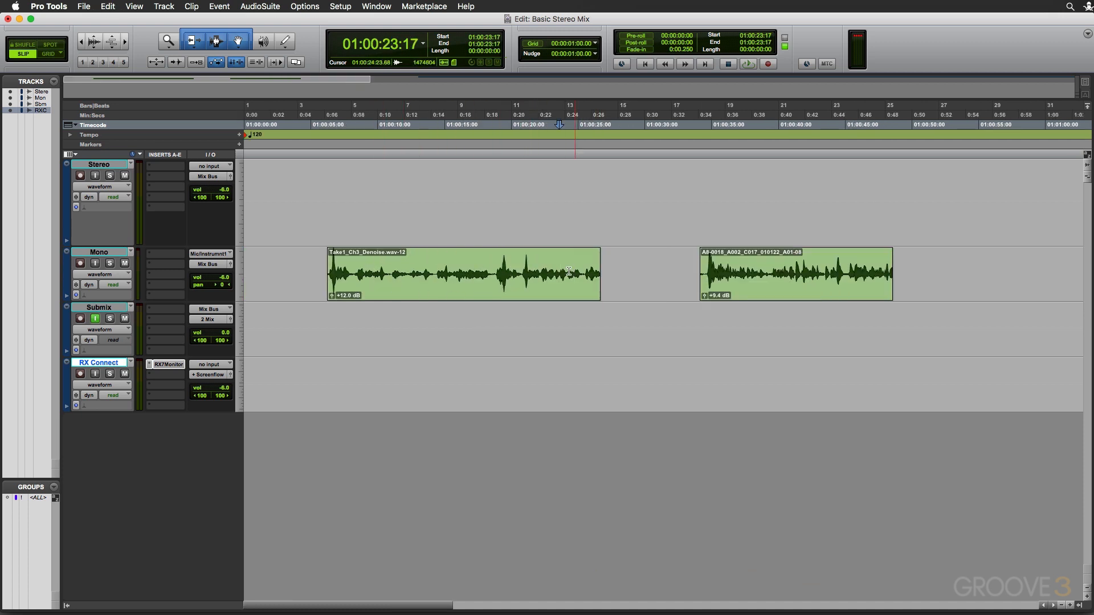
pyautogui.click(419, 260)
pyautogui.press('space')
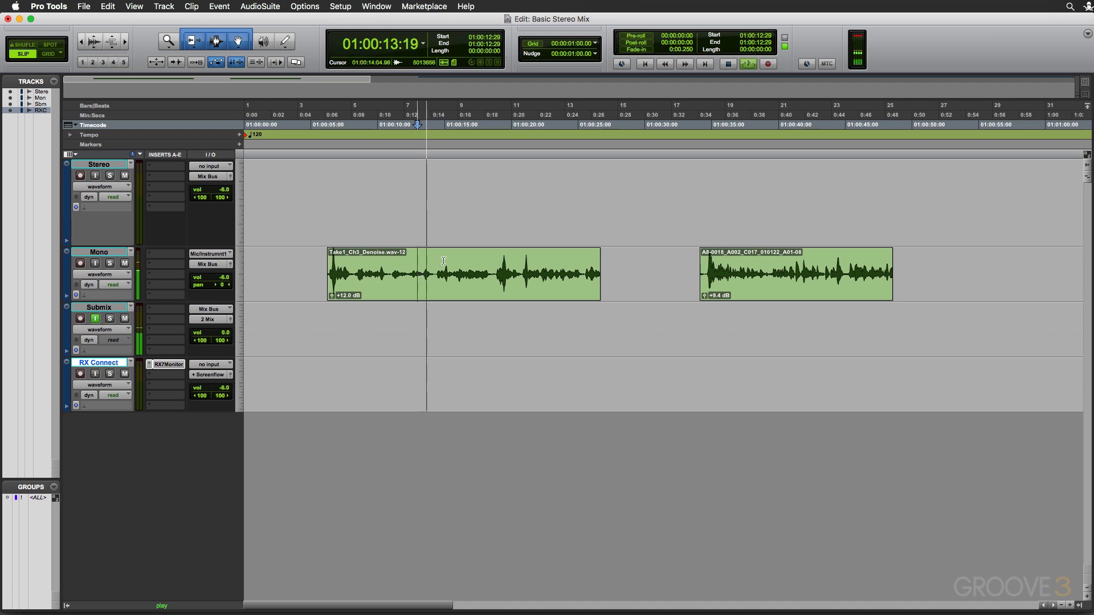
pyautogui.press('space')
pyautogui.press('space')
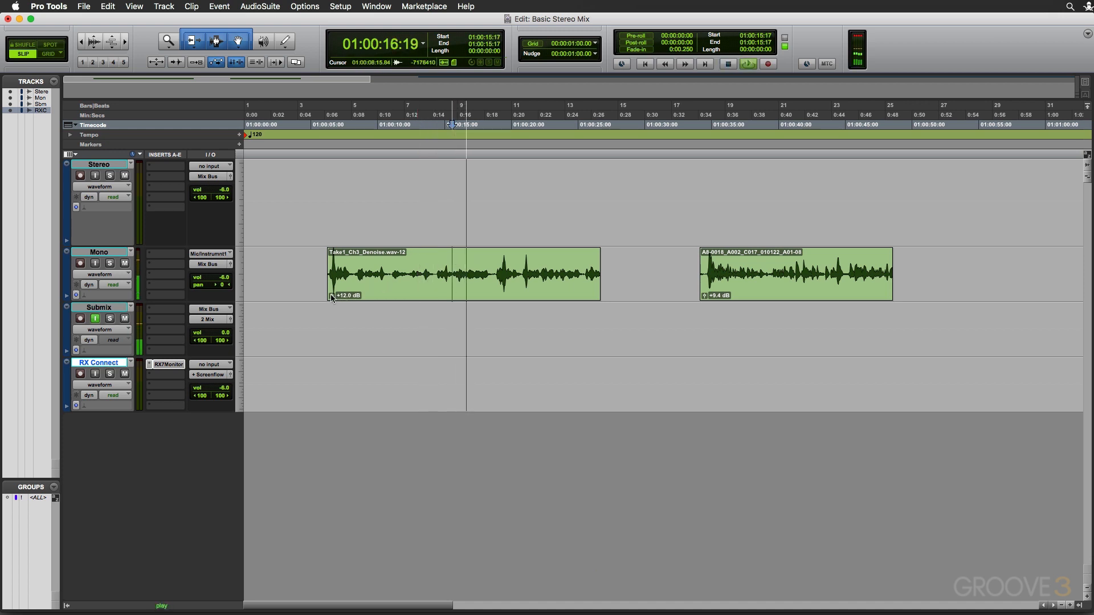
pyautogui.moveTo(332, 297); pyautogui.dragTo(331, 296)
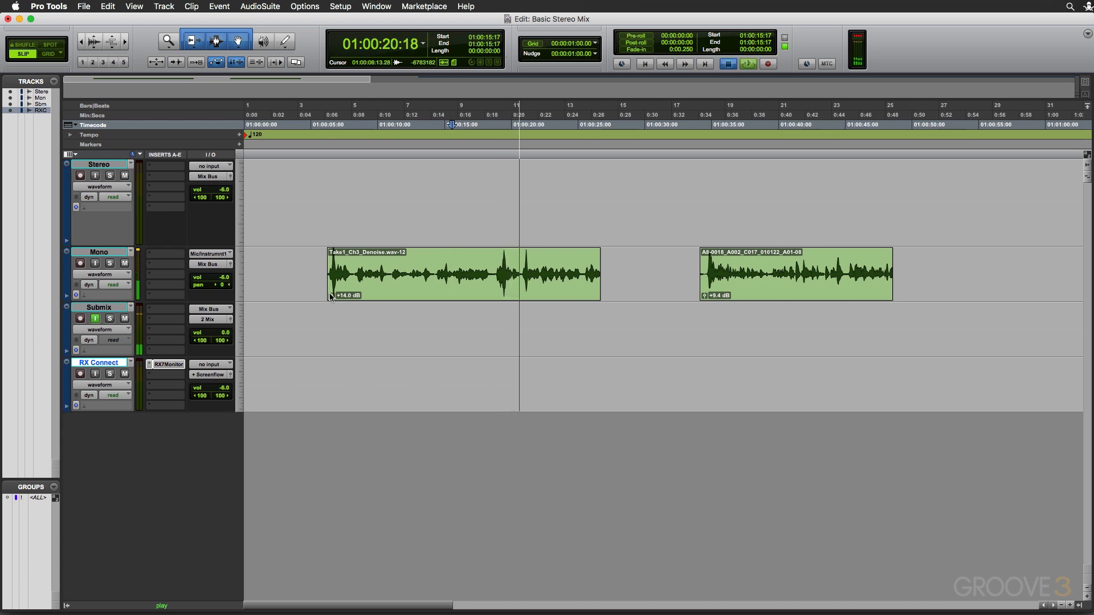
pyautogui.press('space')
# Select the whole Take1_Ch3_Denoise.wav-12 clip and send it to RX through RX 7 Connect in Repair mode.
pyautogui.click(424, 291)
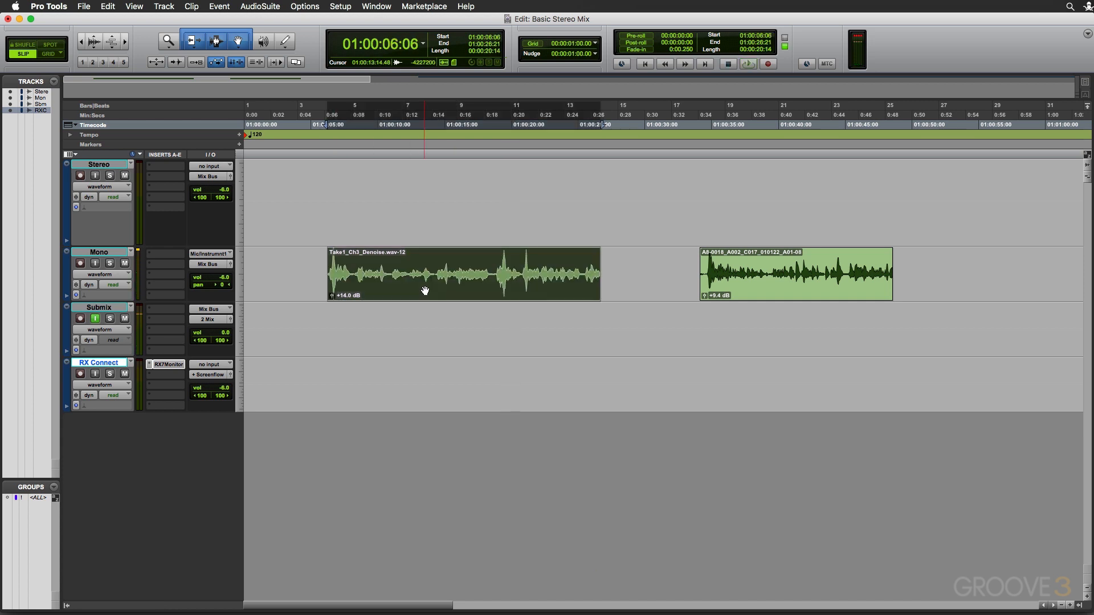
pyautogui.click(260, 6)
pyautogui.moveTo(285, 265)
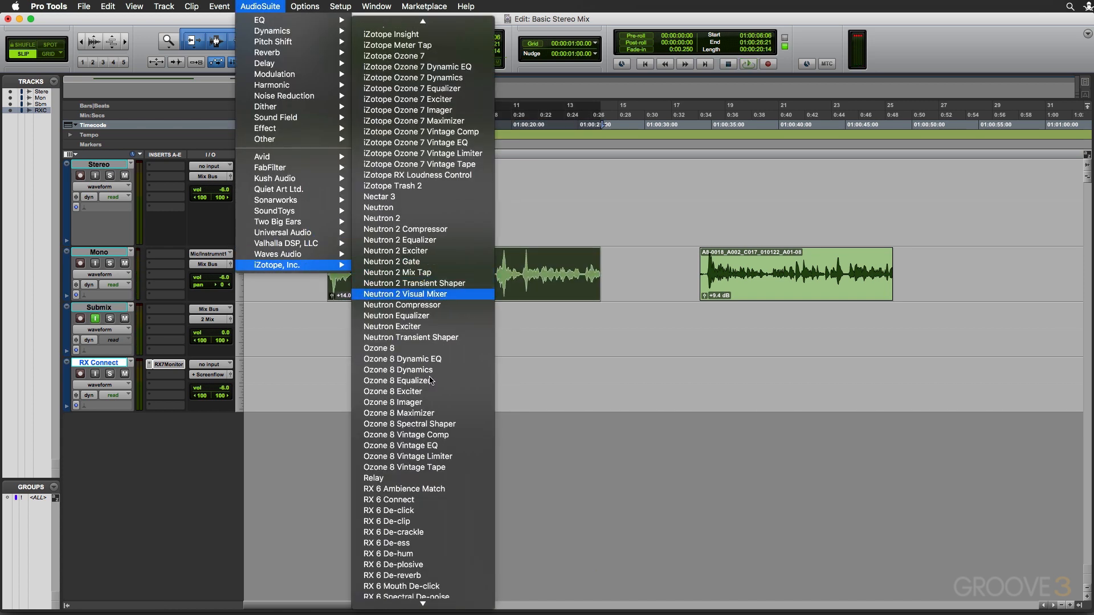
pyautogui.scroll(-5, 450, 370)
pyautogui.click(399, 450)
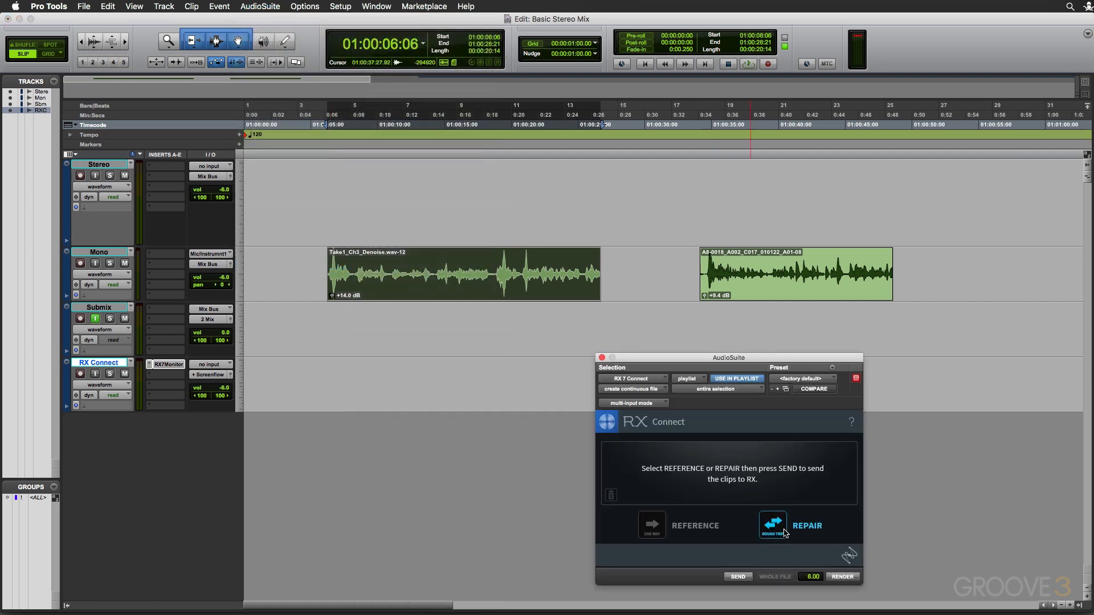
pyautogui.click(739, 578)
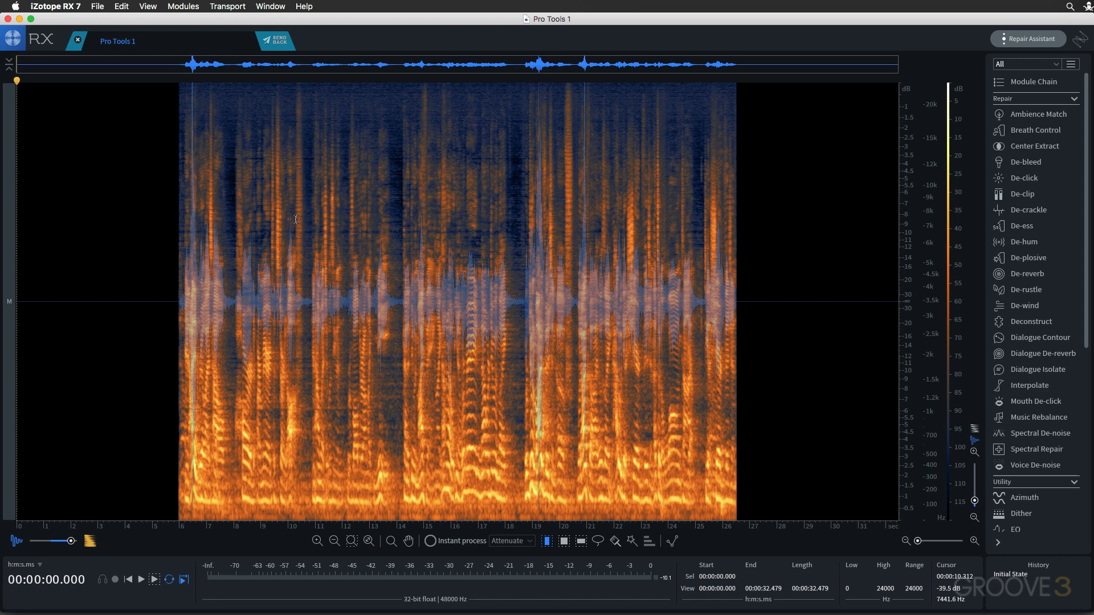
# Select the dialogue from about 5.55 s to 26.57 s and open the Dialogue De-reverb module with its window moved up.
pyautogui.click(295, 220)
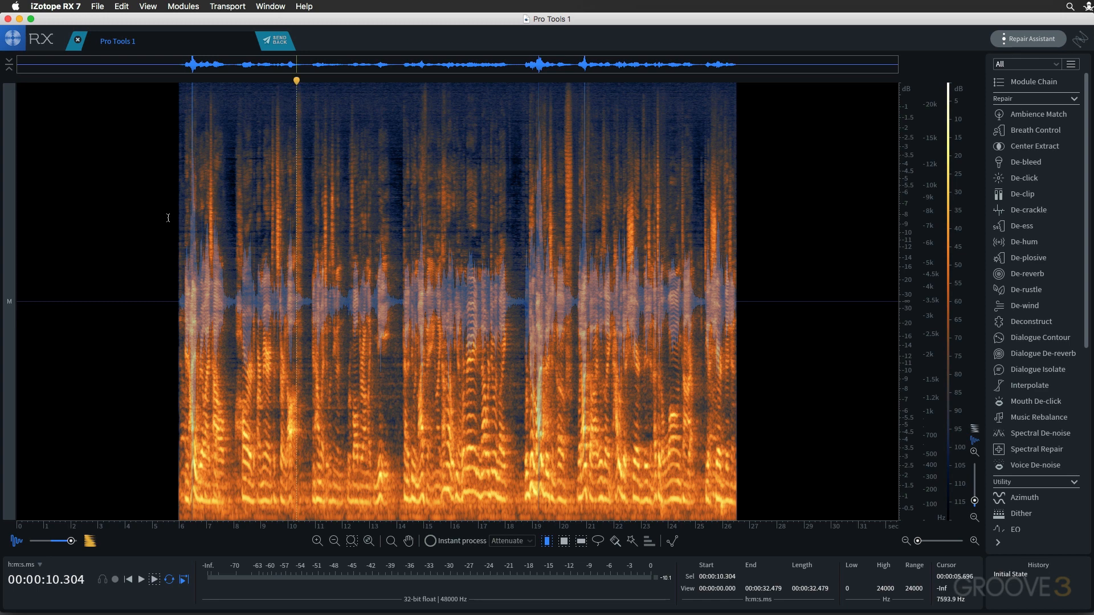
pyautogui.moveTo(166, 228); pyautogui.dragTo(737, 231)
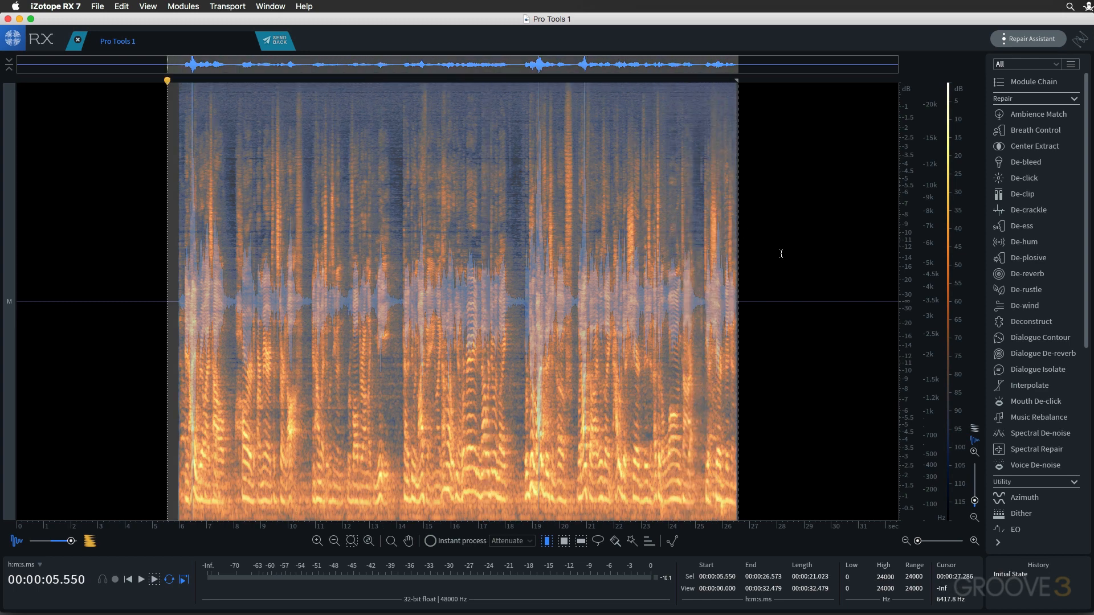
pyautogui.click(1022, 354)
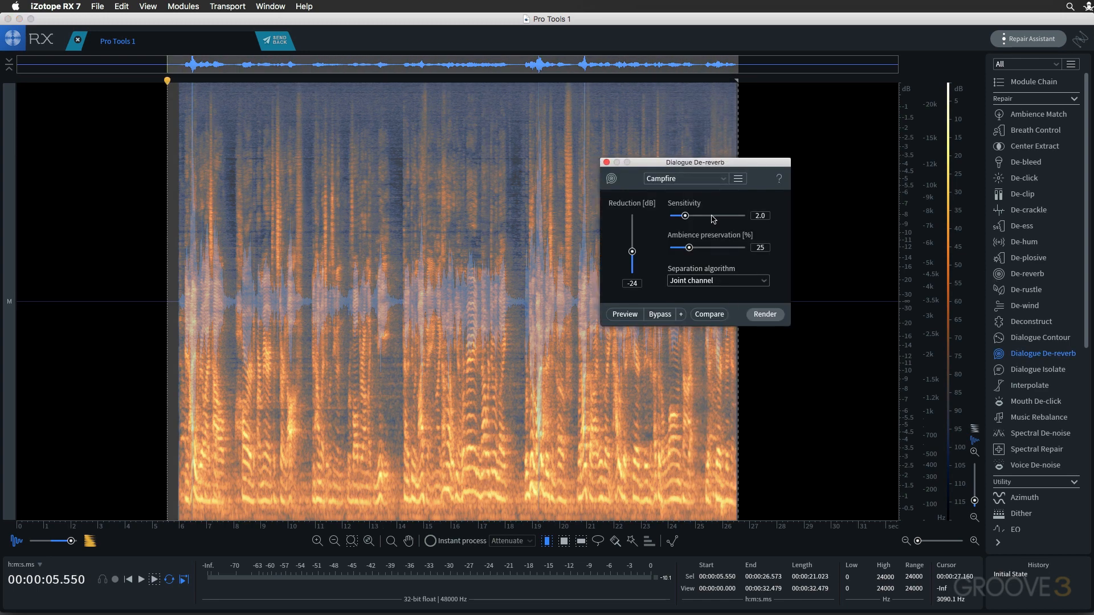
pyautogui.moveTo(696, 162); pyautogui.dragTo(697, 113)
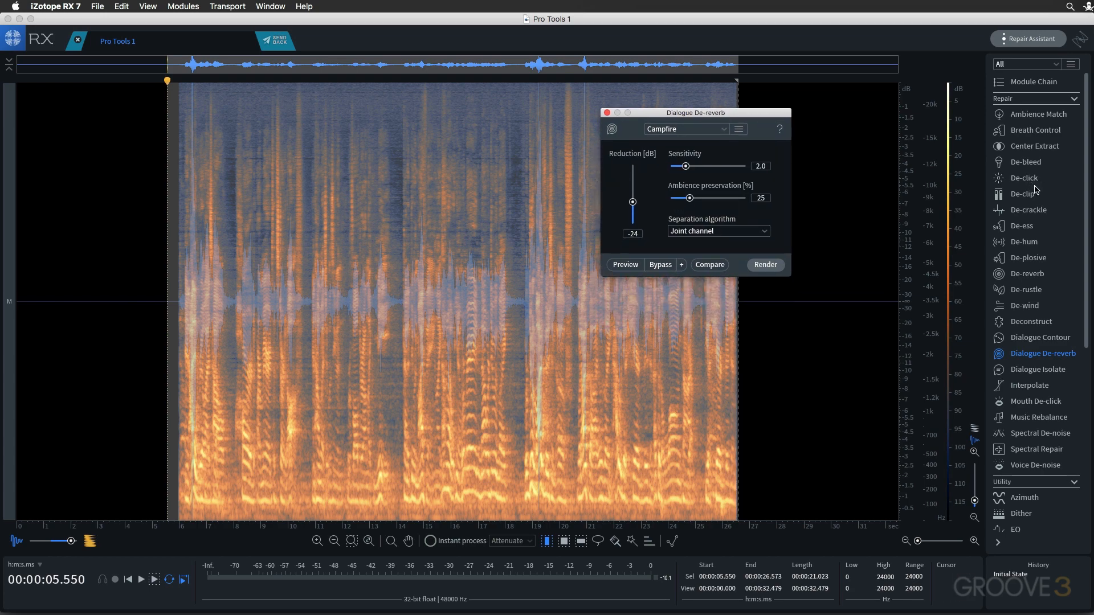
# Look at the standard De-reverb module for comparison and return to Dialogue De-reverb.
pyautogui.click(1037, 274)
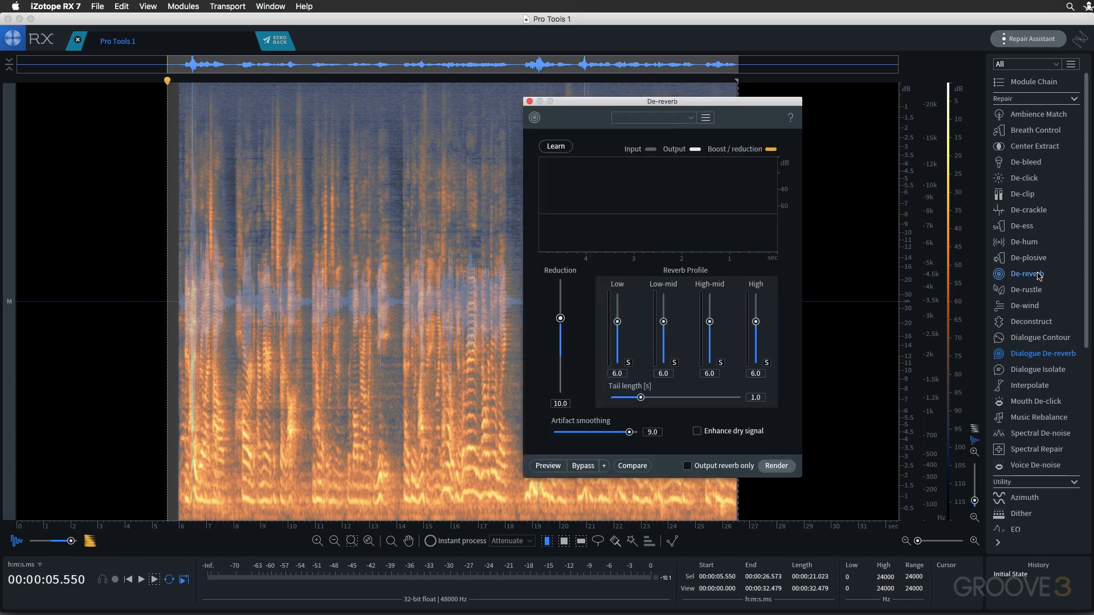
pyautogui.click(1042, 354)
pyautogui.moveTo(715, 119); pyautogui.dragTo(694, 113)
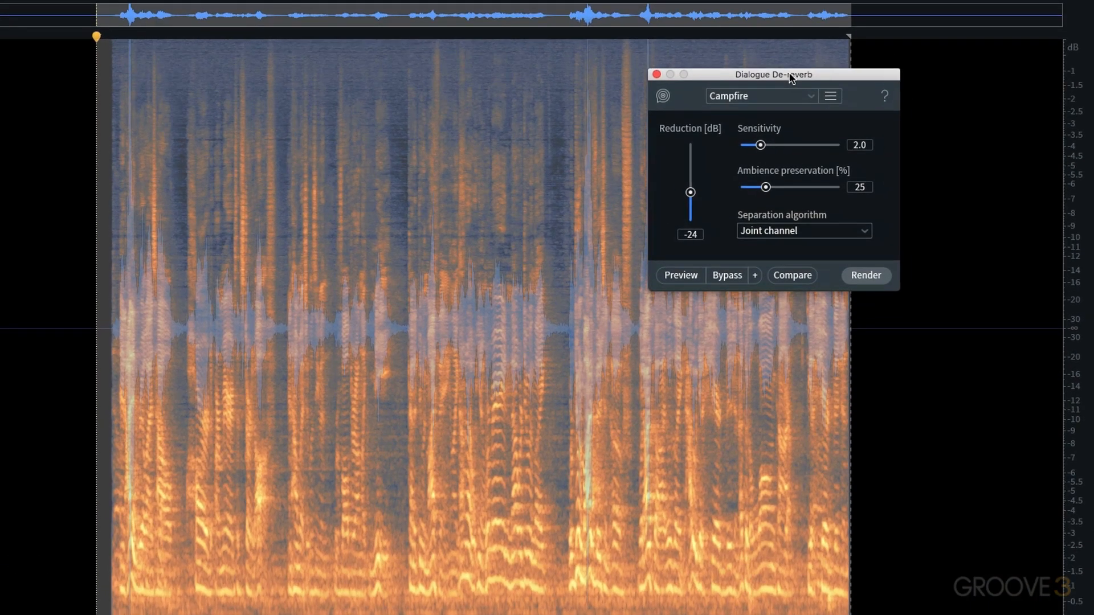
pyautogui.moveTo(792, 78); pyautogui.dragTo(785, 75)
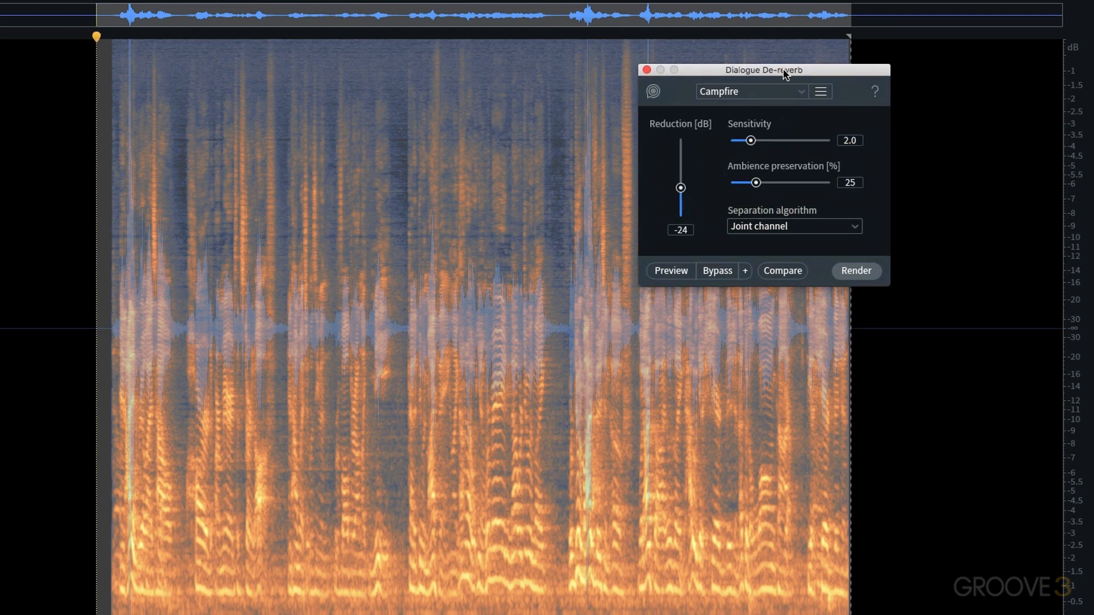
# Preview Dialogue De-reverb with the Campfire preset and compare the processed sound with the bypassed sound.
pyautogui.click(670, 274)
pyautogui.click(716, 271)
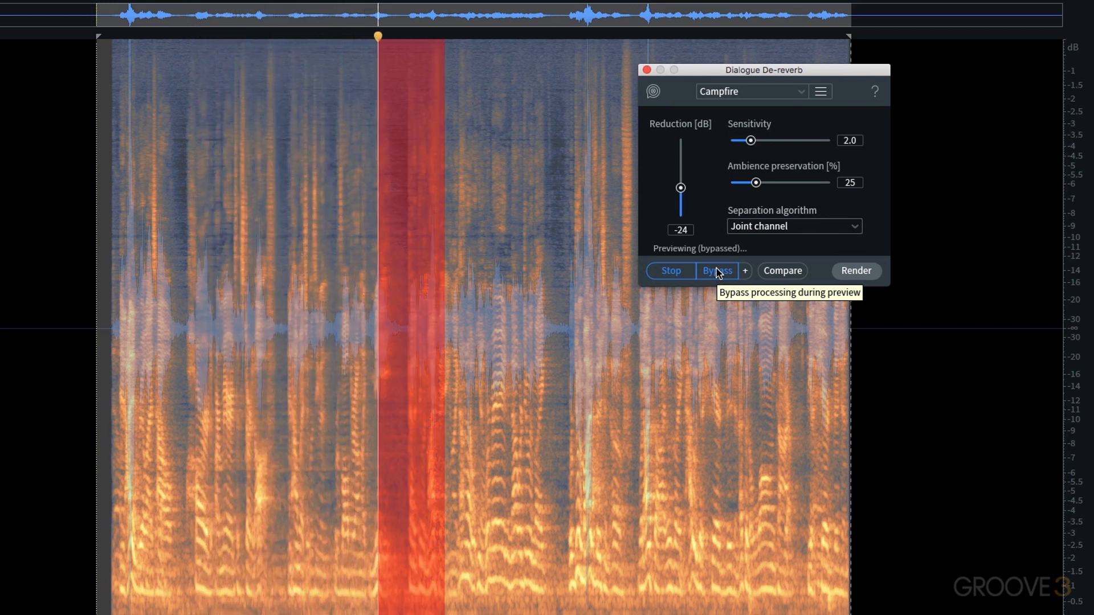
pyautogui.click(718, 272)
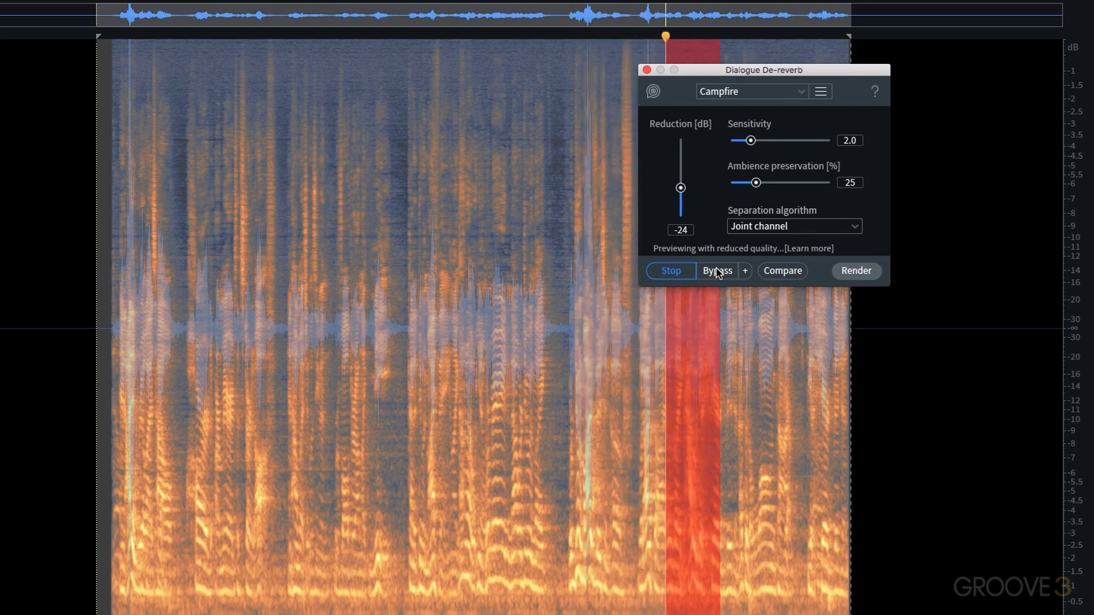
pyautogui.click(718, 272)
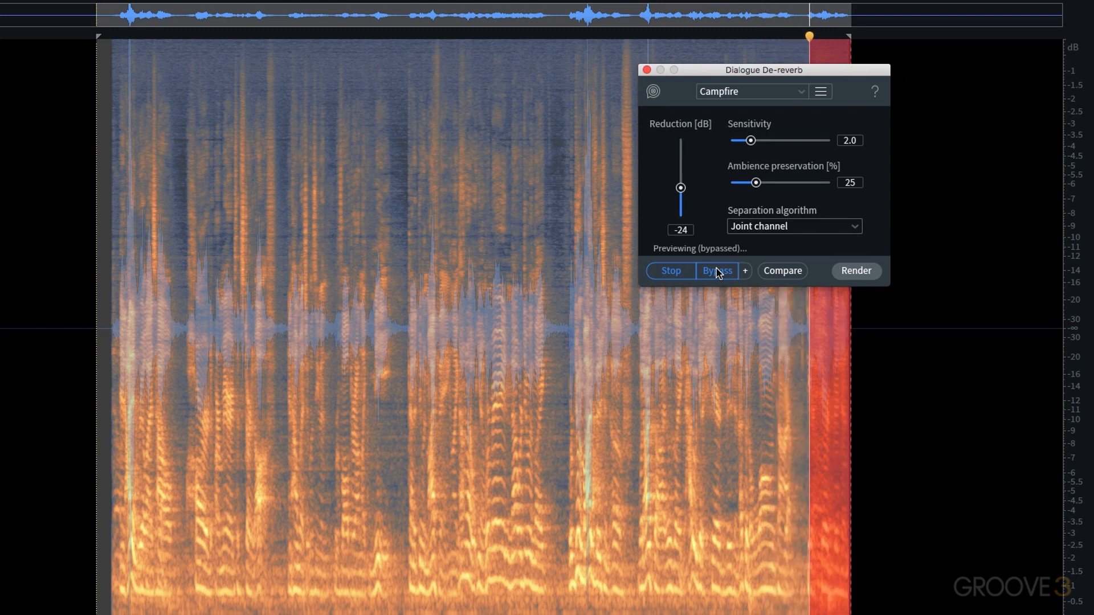
pyautogui.click(719, 272)
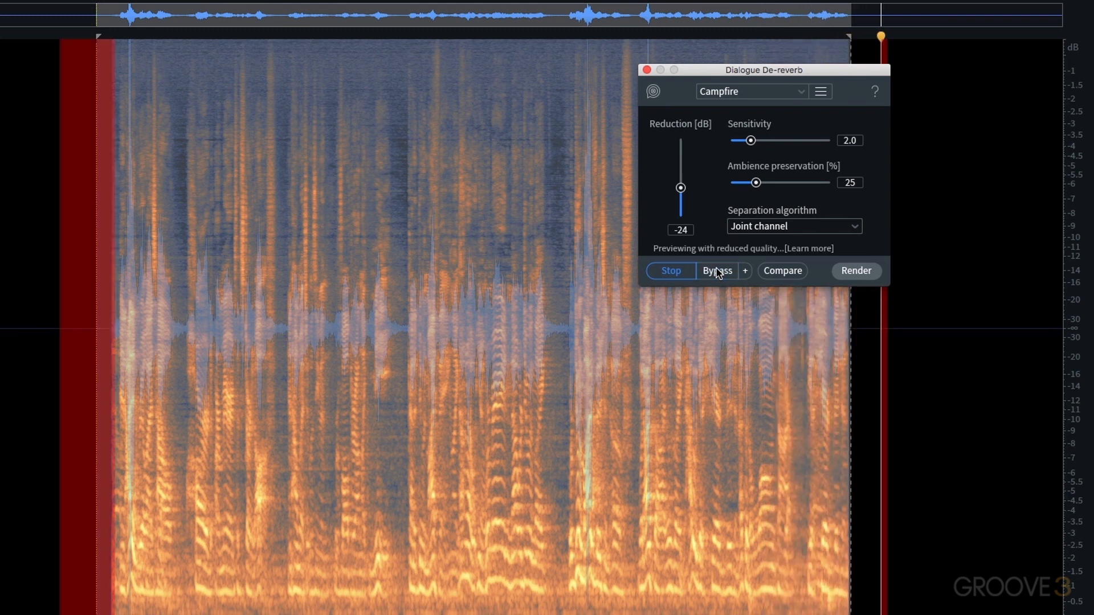
pyautogui.press('space')
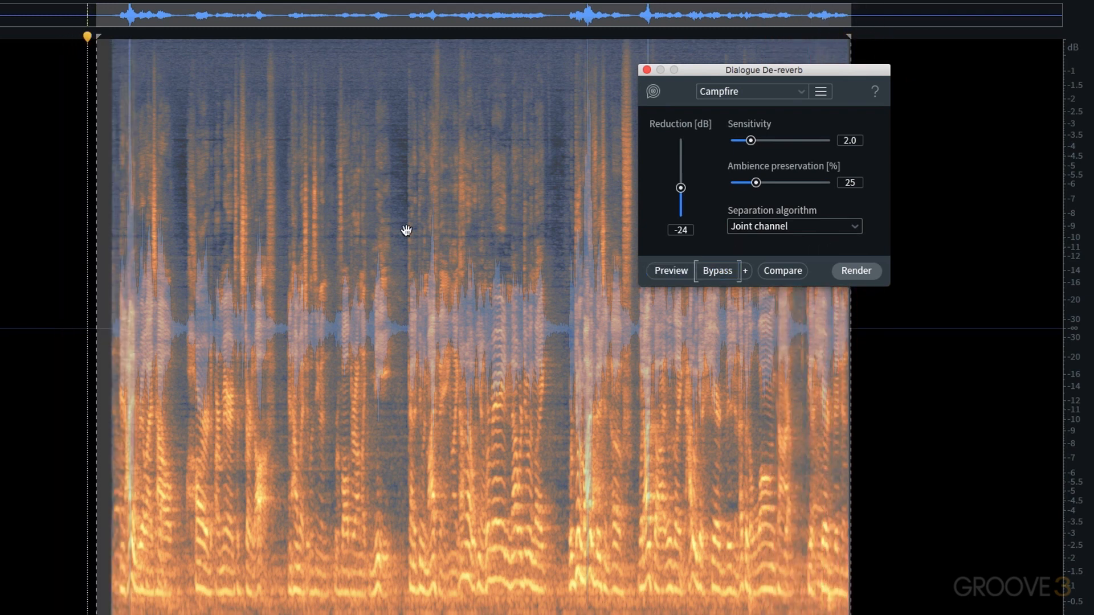
# Narrow the selection to exclude the dialogue's first and last moments, and preview the de-reverb on it.
pyautogui.moveTo(148, 147); pyautogui.dragTo(823, 153)
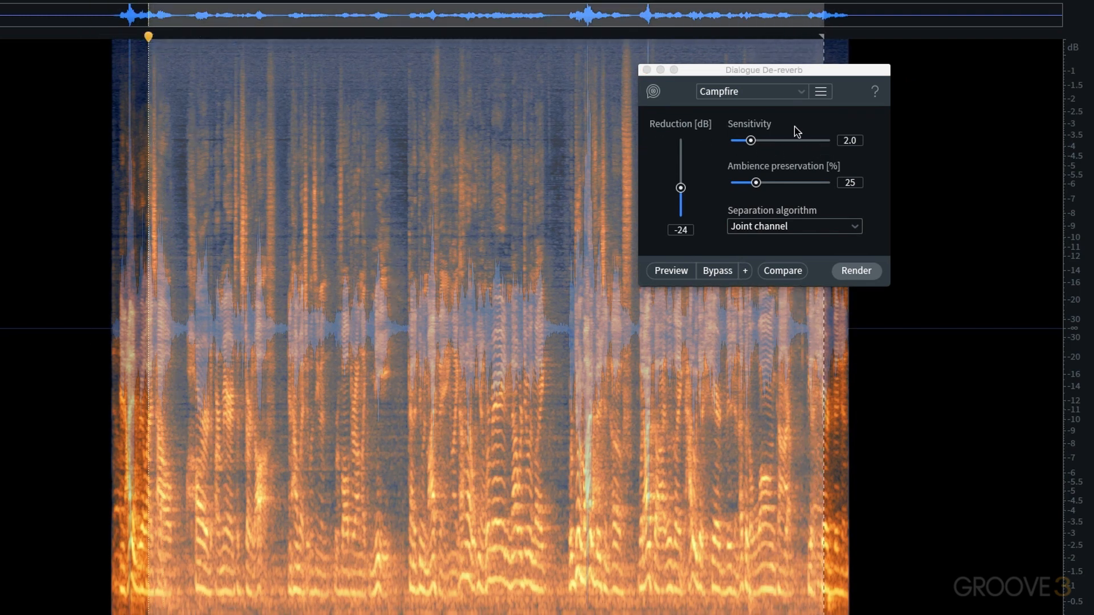
pyautogui.click(668, 272)
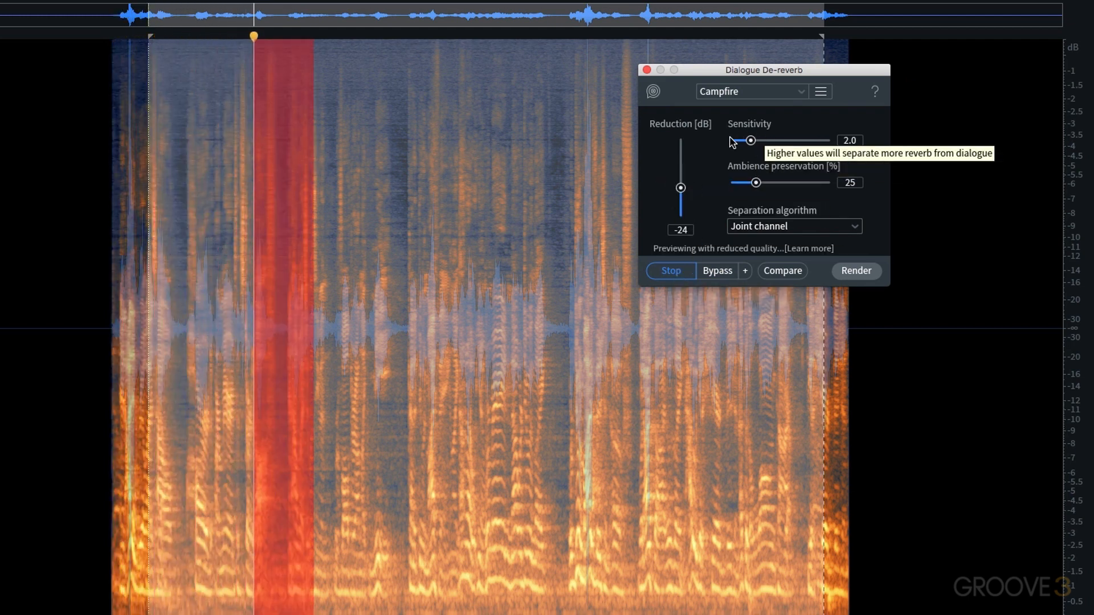
pyautogui.press('space')
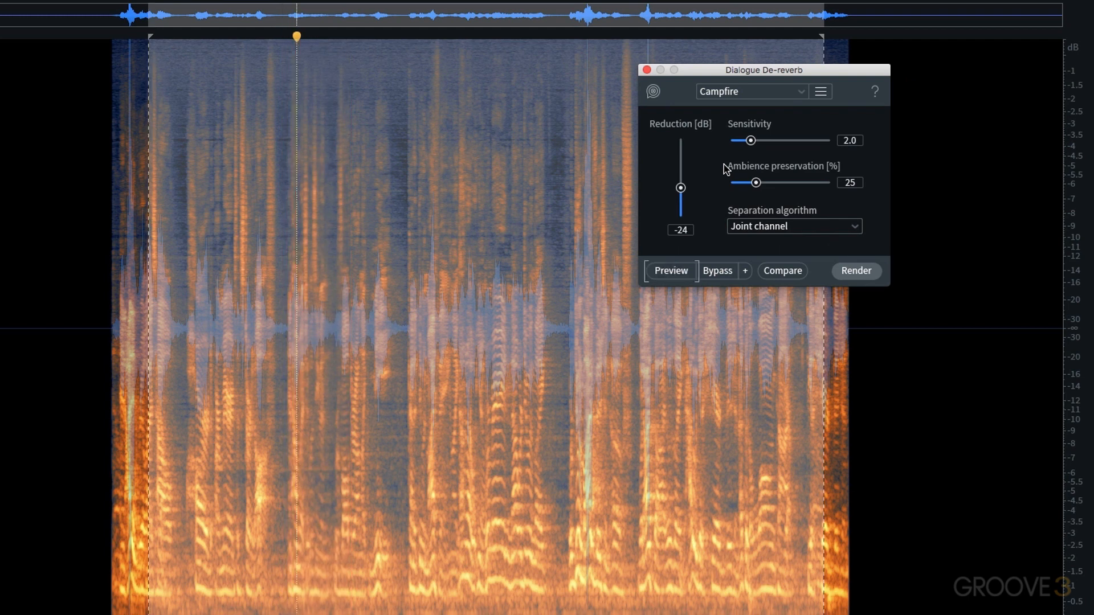
# Try a sensitivity of 7.0 with ambience preservation at 0% while previewing the de-reverb.
pyautogui.moveTo(751, 140); pyautogui.dragTo(800, 141)
pyautogui.click(672, 271)
pyautogui.moveTo(756, 183); pyautogui.dragTo(767, 190)
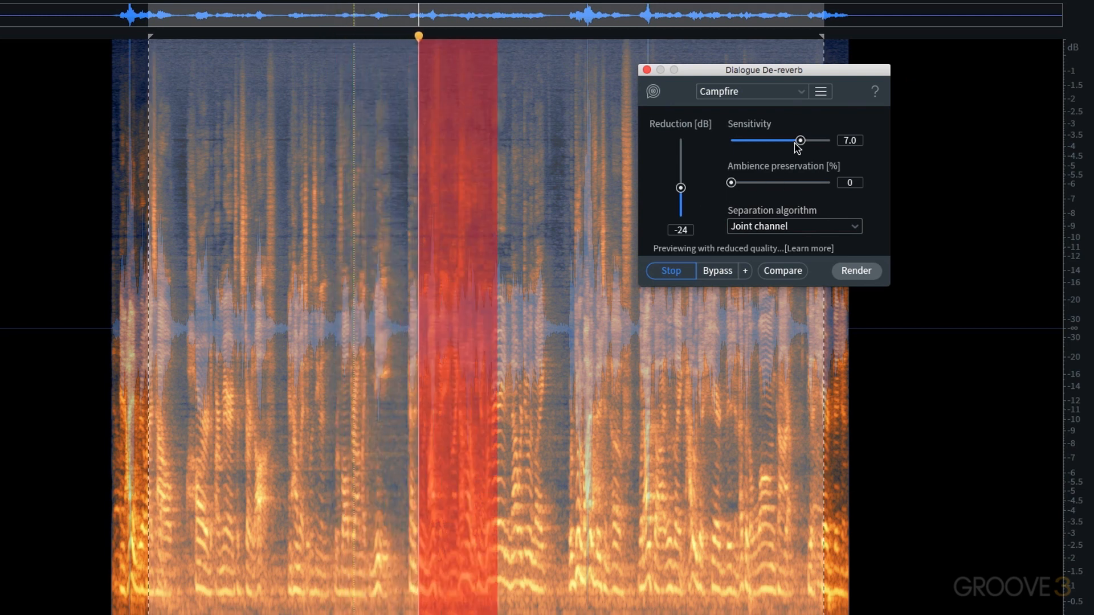
# Set the sensitivity to 2.7 and the ambience preservation to 40% during the preview.
pyautogui.moveTo(800, 142); pyautogui.dragTo(760, 148)
pyautogui.moveTo(731, 183); pyautogui.dragTo(772, 183)
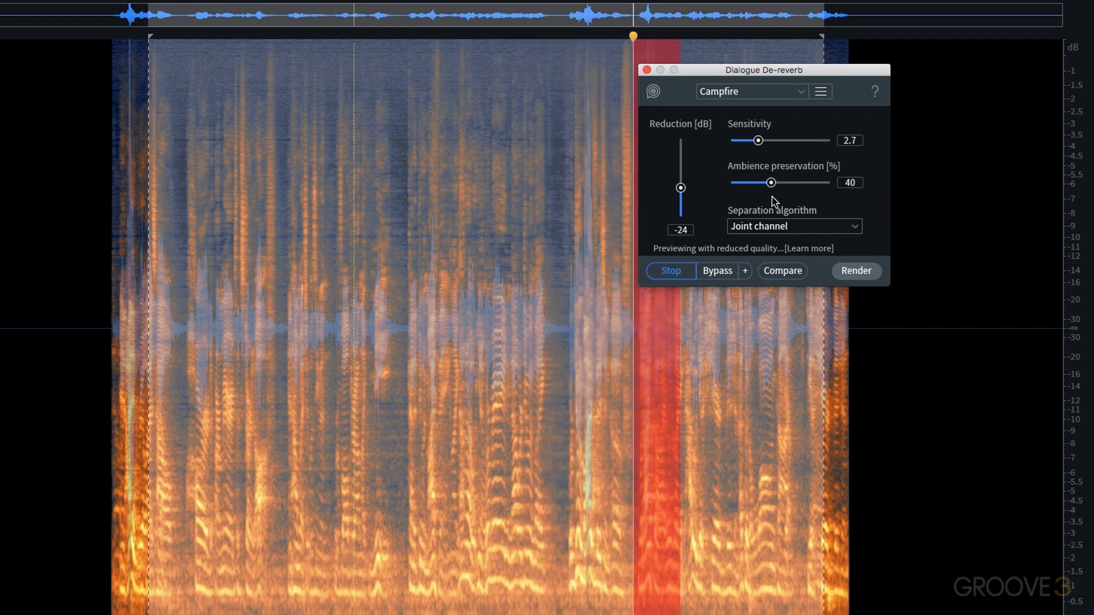
# Compare the de-reverb preview with the bypassed sound, and set sensitivity to 2.5 and ambience preservation to 24%.
pyautogui.click(724, 275)
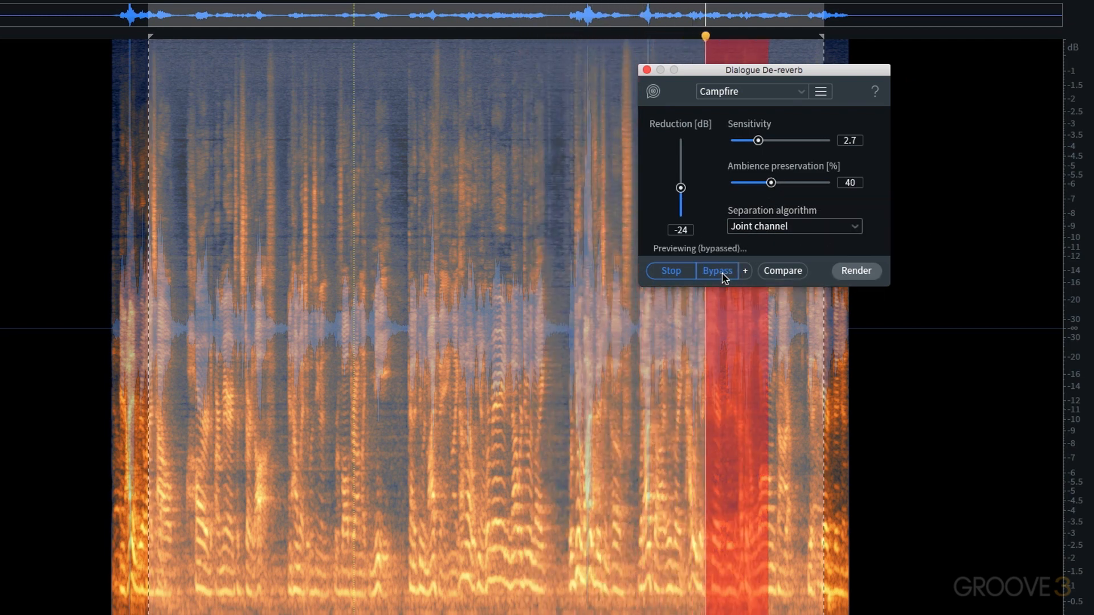
pyautogui.click(723, 275)
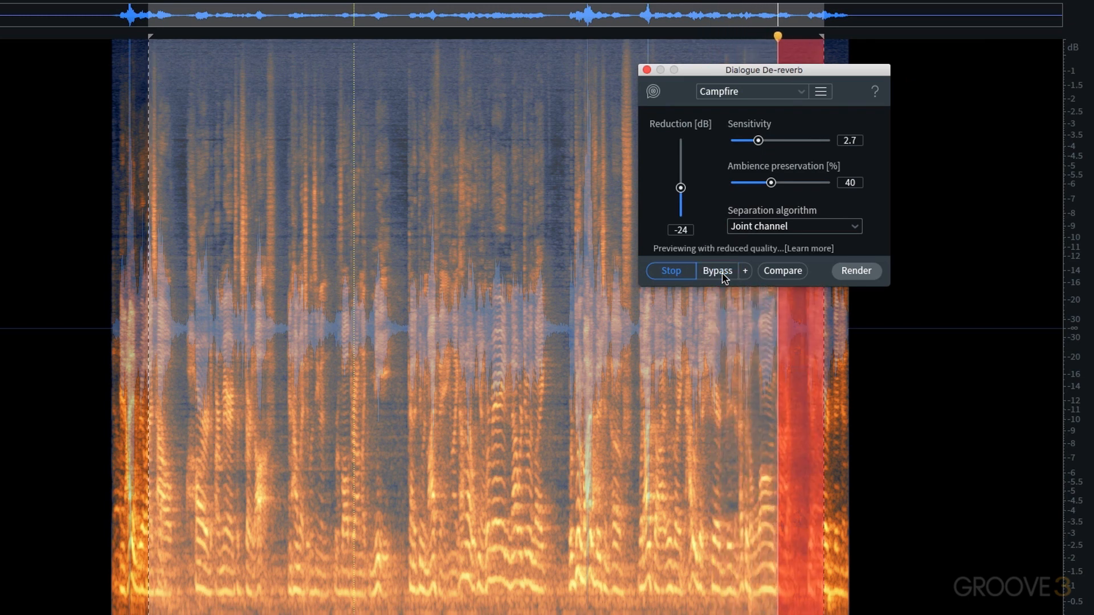
pyautogui.moveTo(758, 140); pyautogui.dragTo(756, 140)
pyautogui.moveTo(771, 182); pyautogui.dragTo(756, 183)
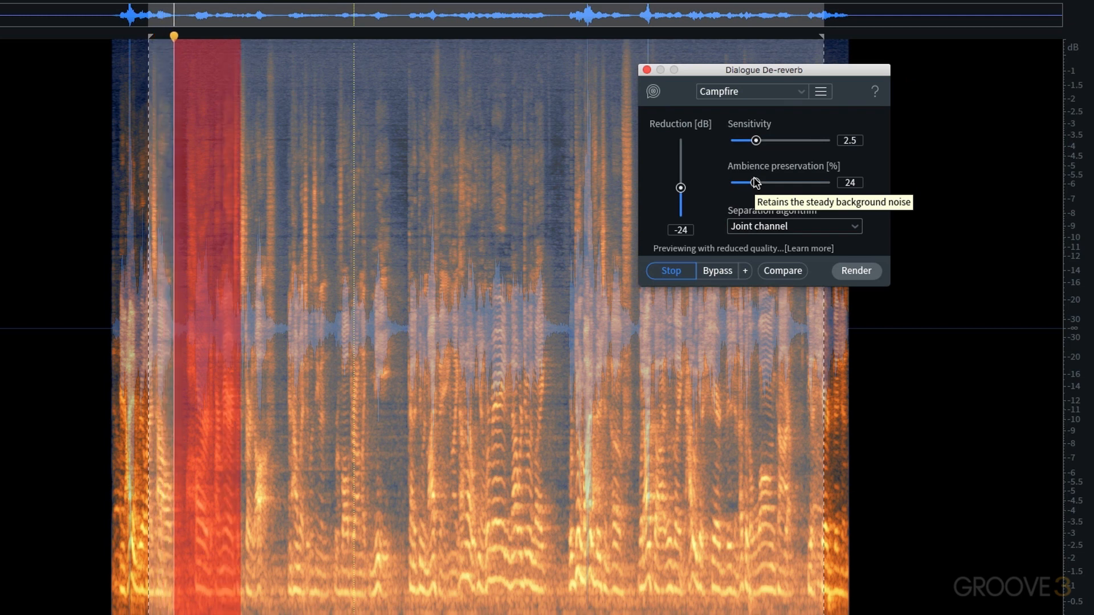
# Raise the ambience preservation to 100% and compare the processed preview with the bypassed sound before stopping playback.
pyautogui.moveTo(756, 182); pyautogui.dragTo(794, 186)
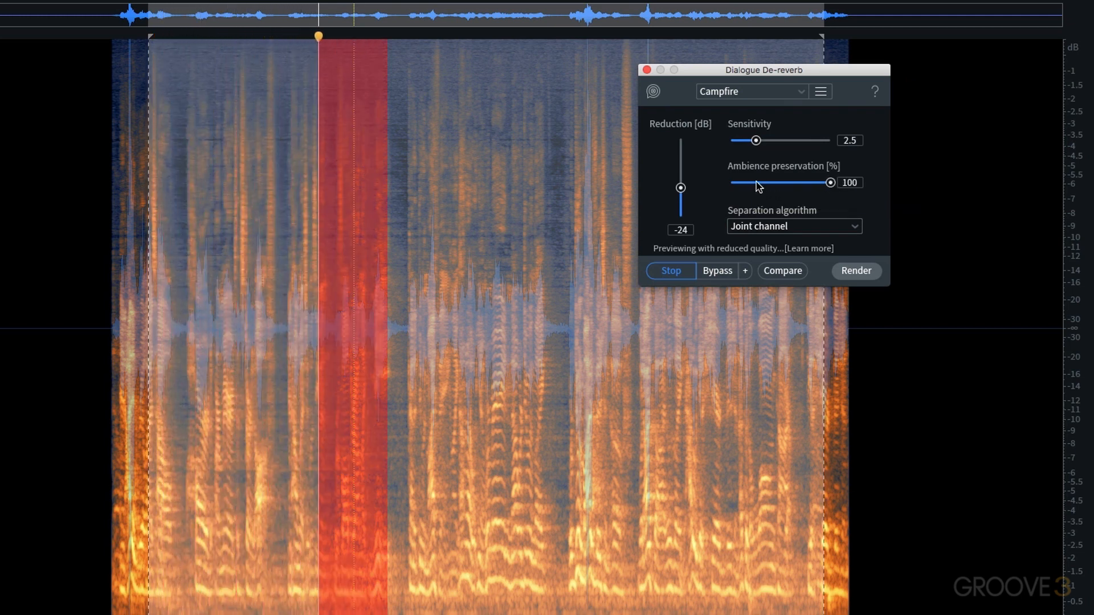
pyautogui.click(715, 273)
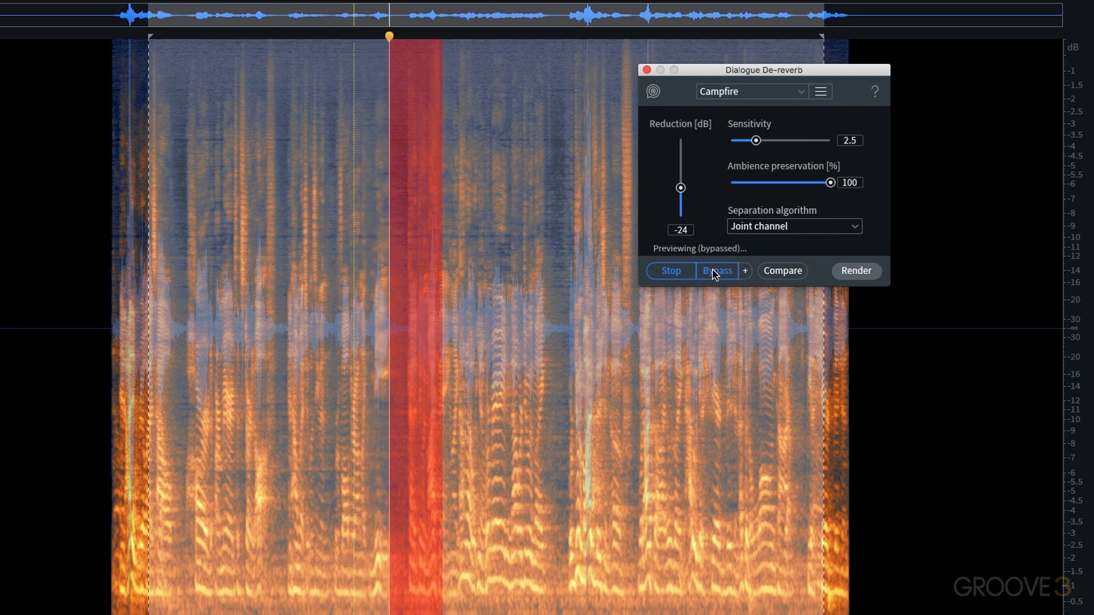
pyautogui.click(715, 273)
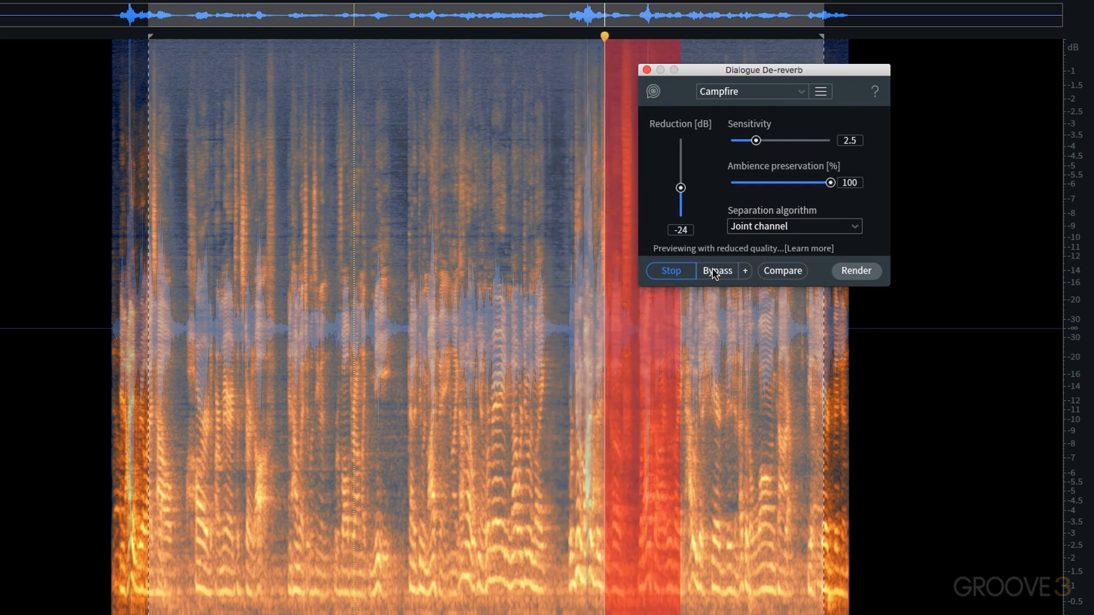
pyautogui.press('space')
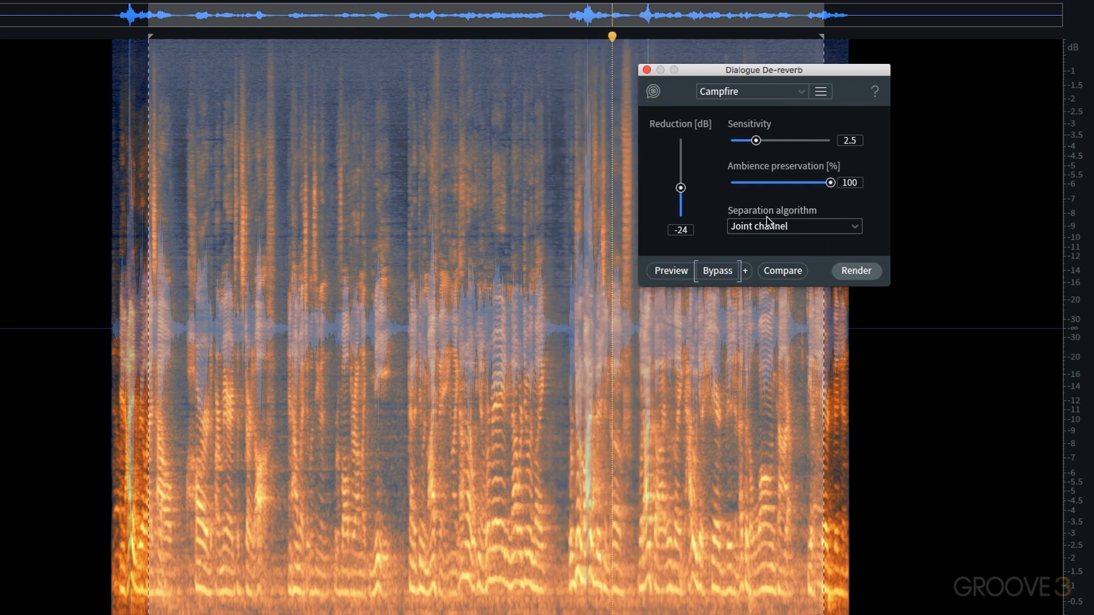
# Look at the separation algorithm choices in the Music Rebalance module for comparison, and close that module.
pyautogui.click(823, 227)
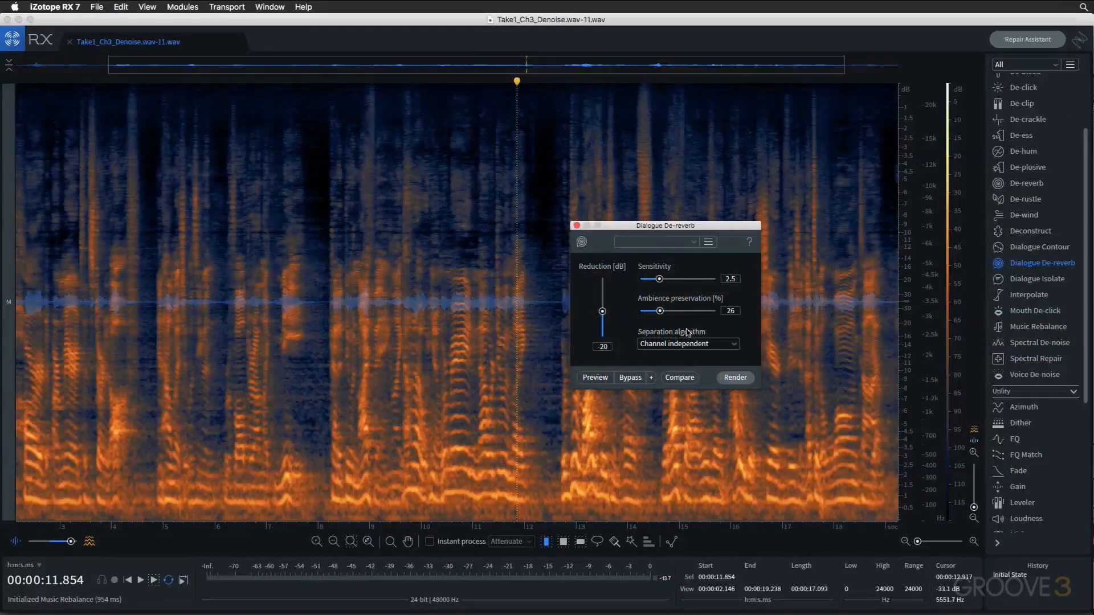
pyautogui.click(1038, 326)
pyautogui.click(433, 369)
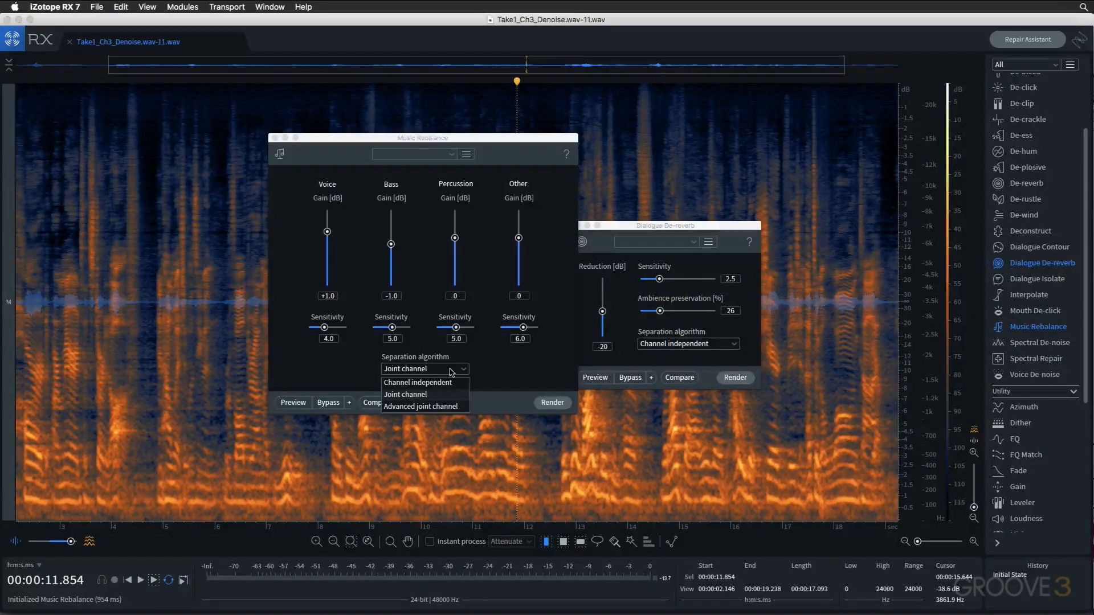
pyautogui.click(452, 370)
pyautogui.click(275, 138)
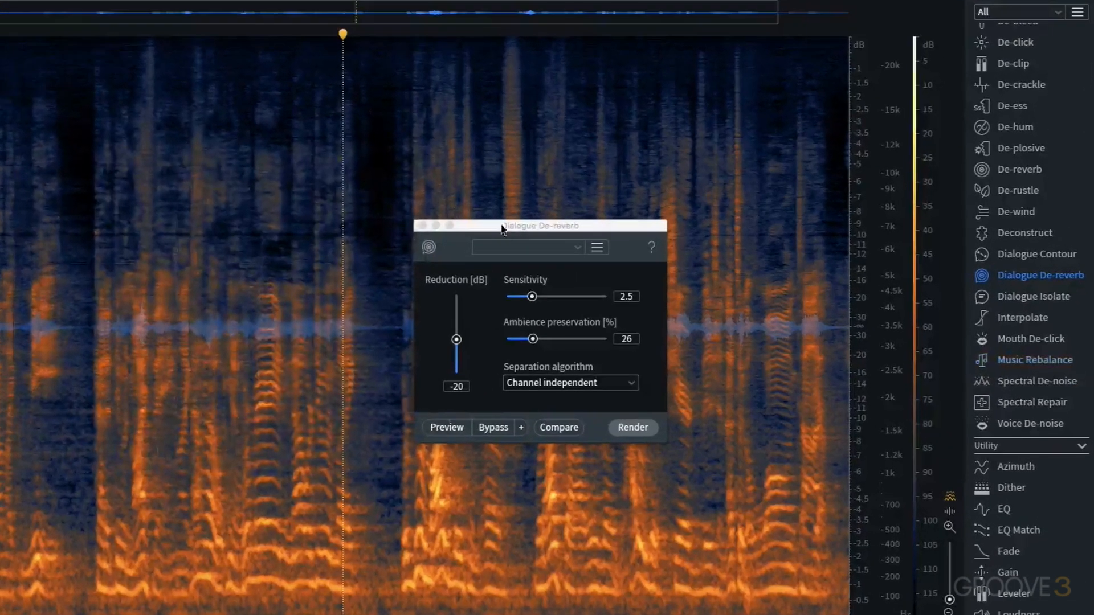
# Review the separation algorithm options in Dialogue De-reverb and choose Channel independent.
pyautogui.click(621, 380)
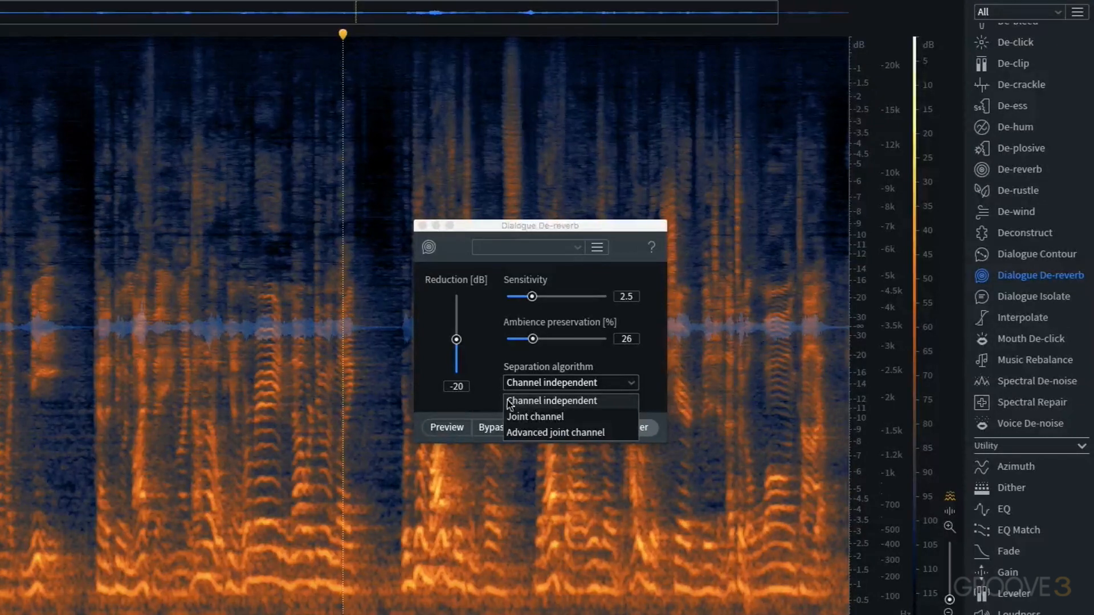
pyautogui.click(587, 401)
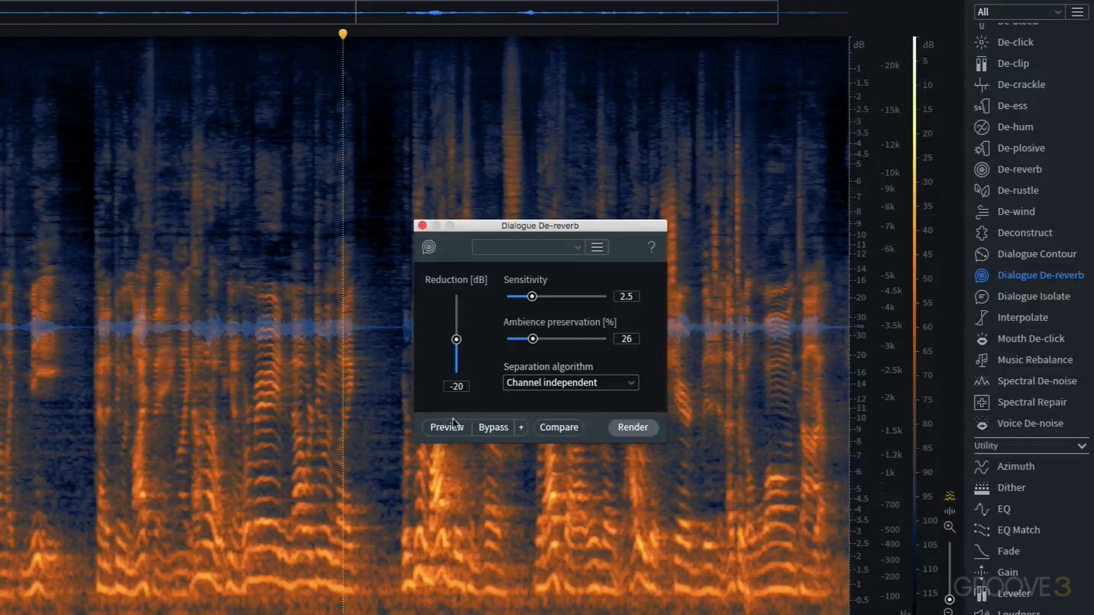
pyautogui.click(573, 385)
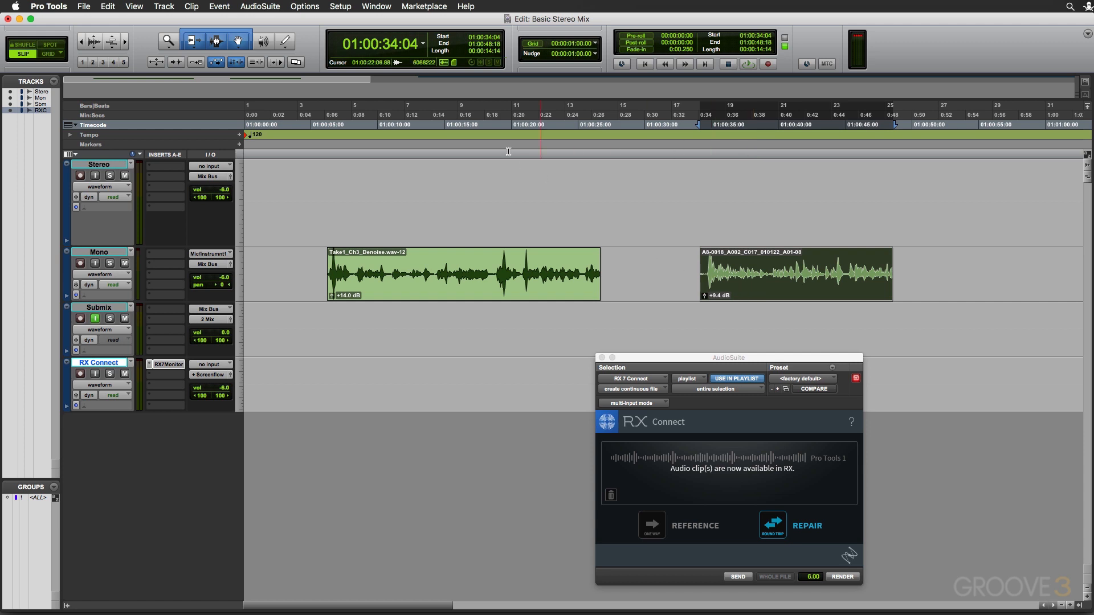
# In Pro Tools, open the RX 7 Dialogue Isolate AudioSuite plug-in, and locate the matching Dialogue Isolate module in RX 7.
pyautogui.click(270, 7)
pyautogui.moveTo(308, 265)
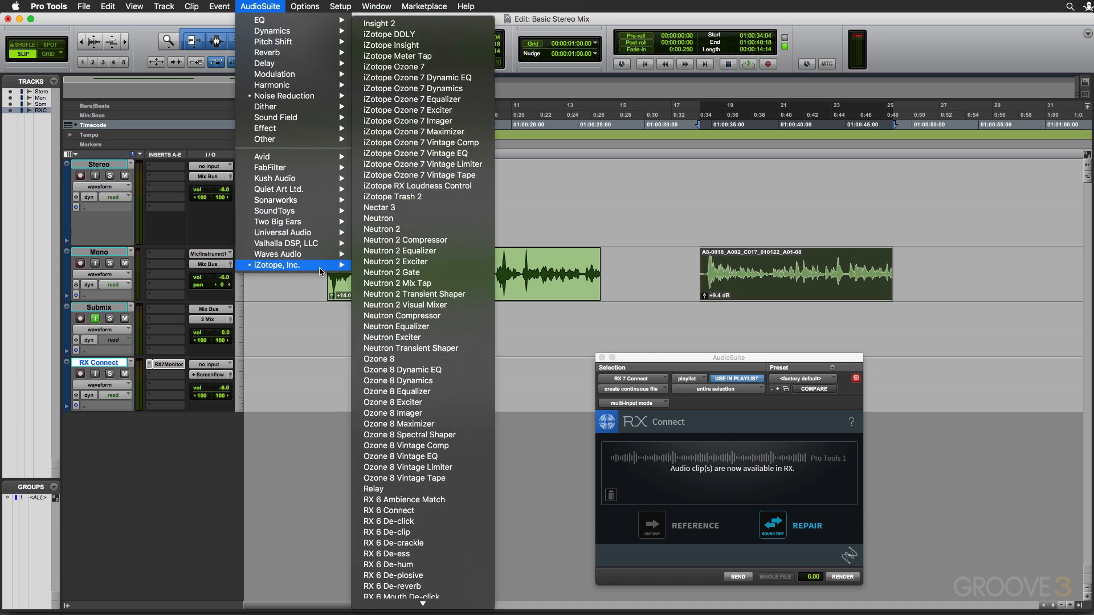
pyautogui.scroll(-2, 432, 437)
pyautogui.scroll(-6, 432, 437)
pyautogui.click(399, 547)
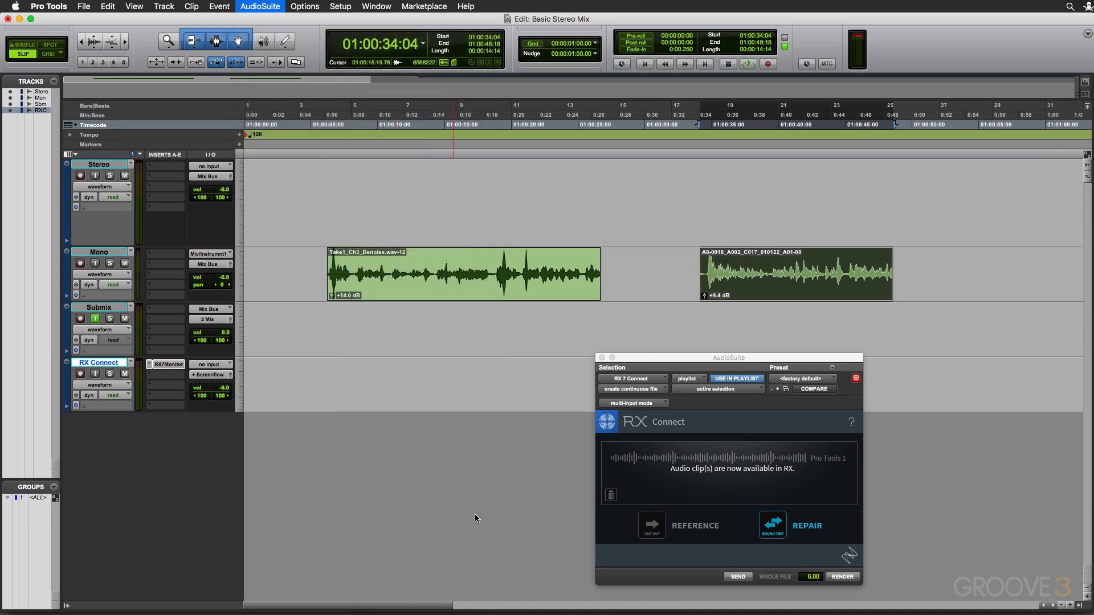
pyautogui.moveTo(665, 353); pyautogui.dragTo(631, 200)
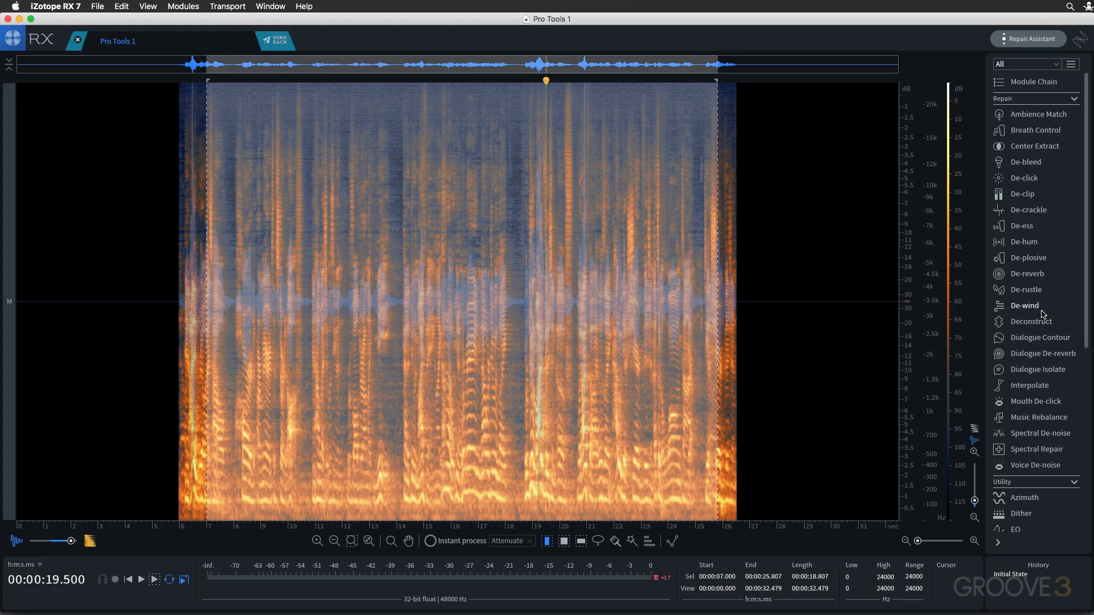
pyautogui.click(1046, 378)
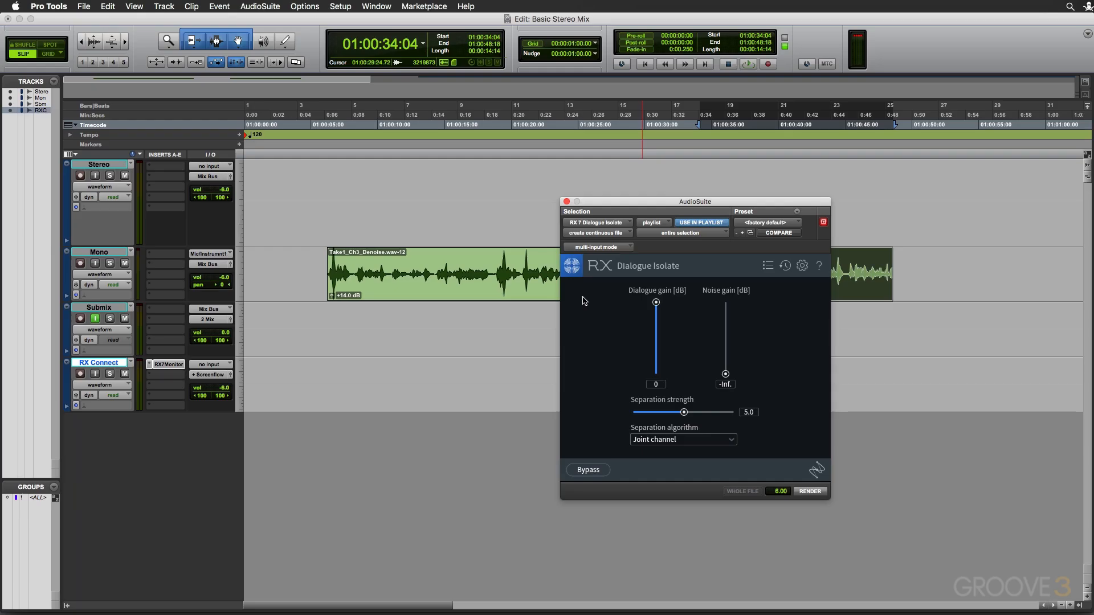
# Open the RX 7 De-rustle AudioSuite plug-in and arrange both plug-in windows clear of the second clip on the Mono track.
pyautogui.click(260, 6)
pyautogui.moveTo(307, 265)
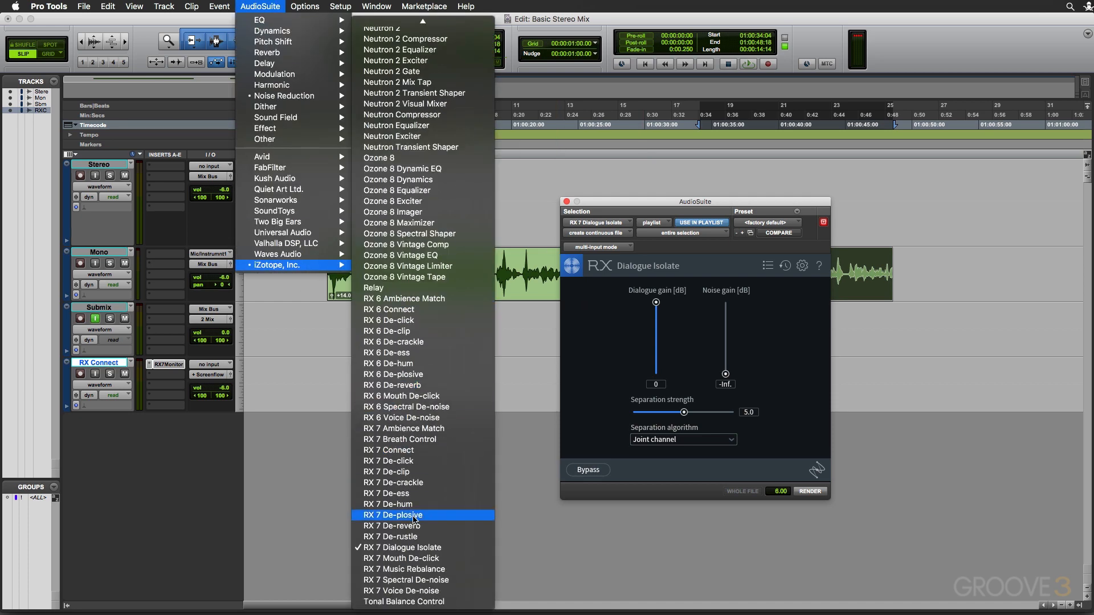
pyautogui.click(436, 534)
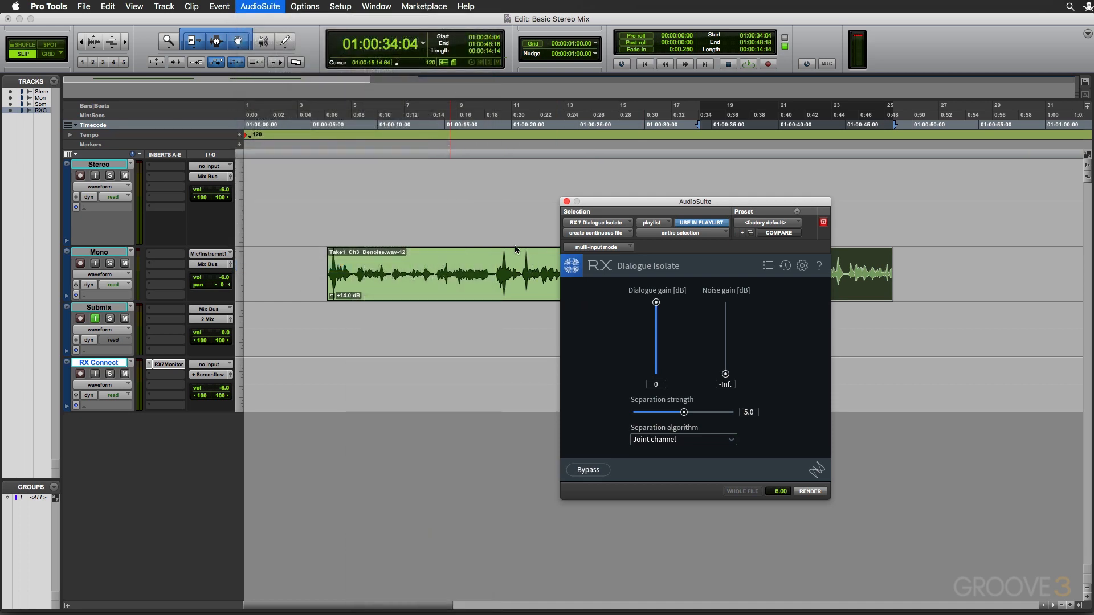
pyautogui.moveTo(619, 207); pyautogui.dragTo(320, 228)
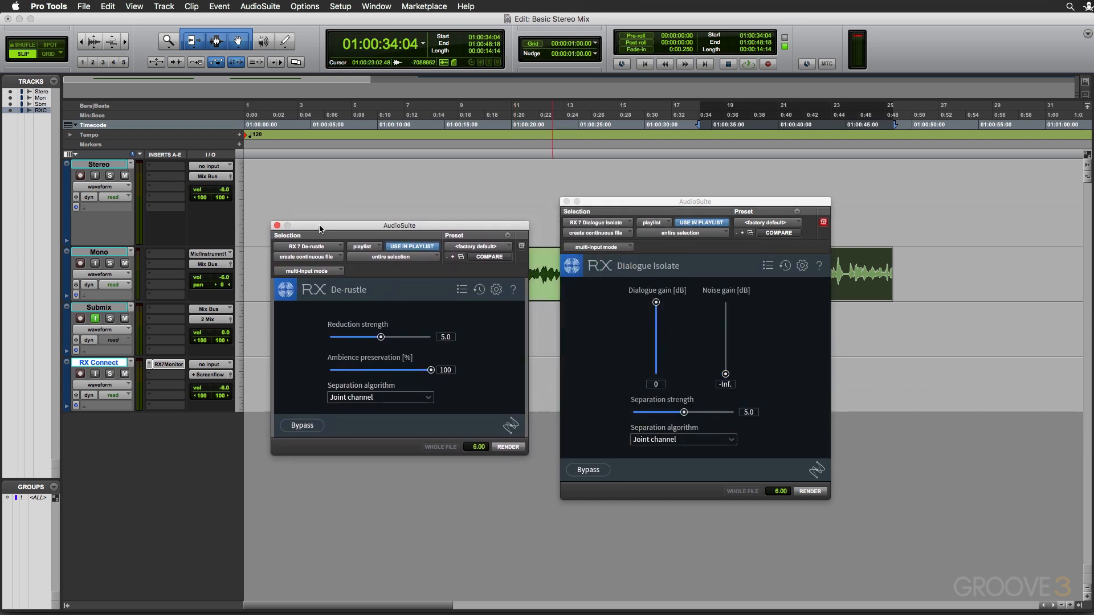
pyautogui.moveTo(594, 196); pyautogui.dragTo(402, 198)
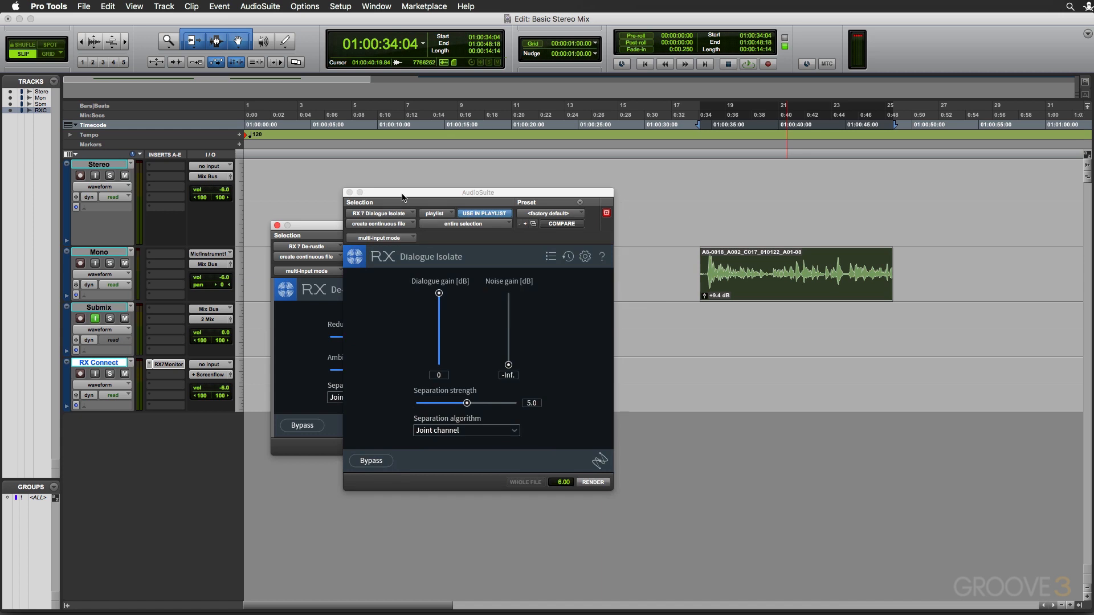
# Set the Dialogue Isolate noise gain to -6 dB and play the unprocessed second clip on the Mono track.
pyautogui.click(509, 376)
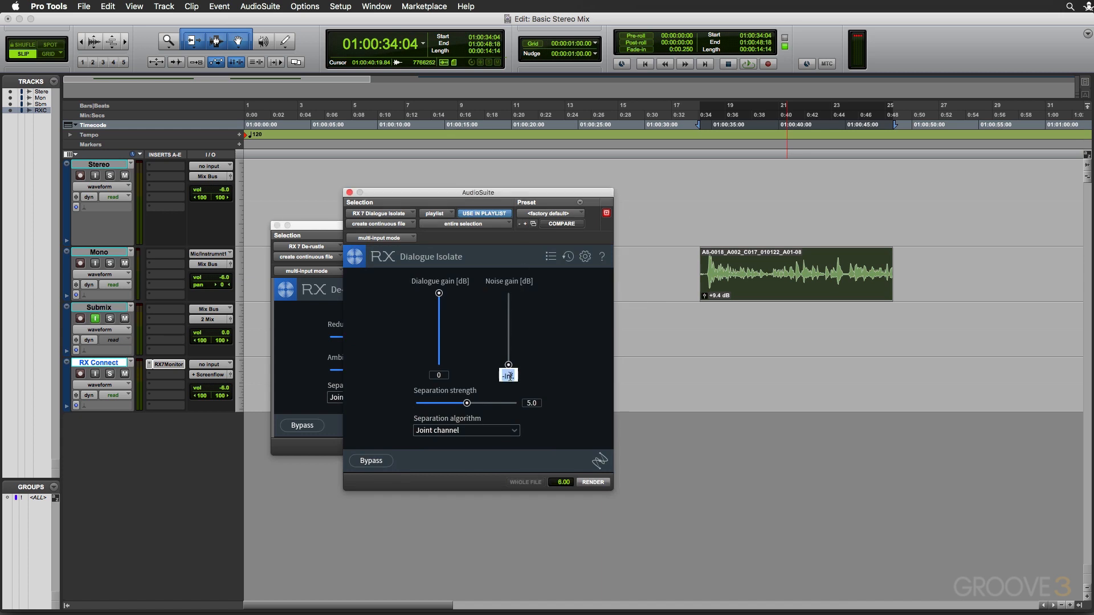
pyautogui.write('-6')
pyautogui.press('Return')
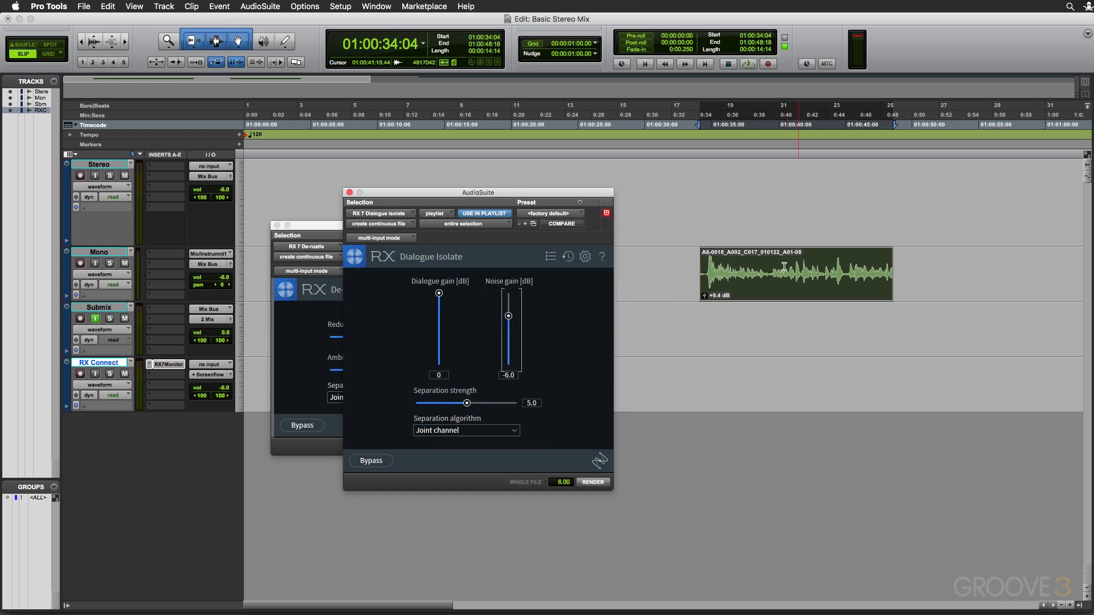
pyautogui.press('space')
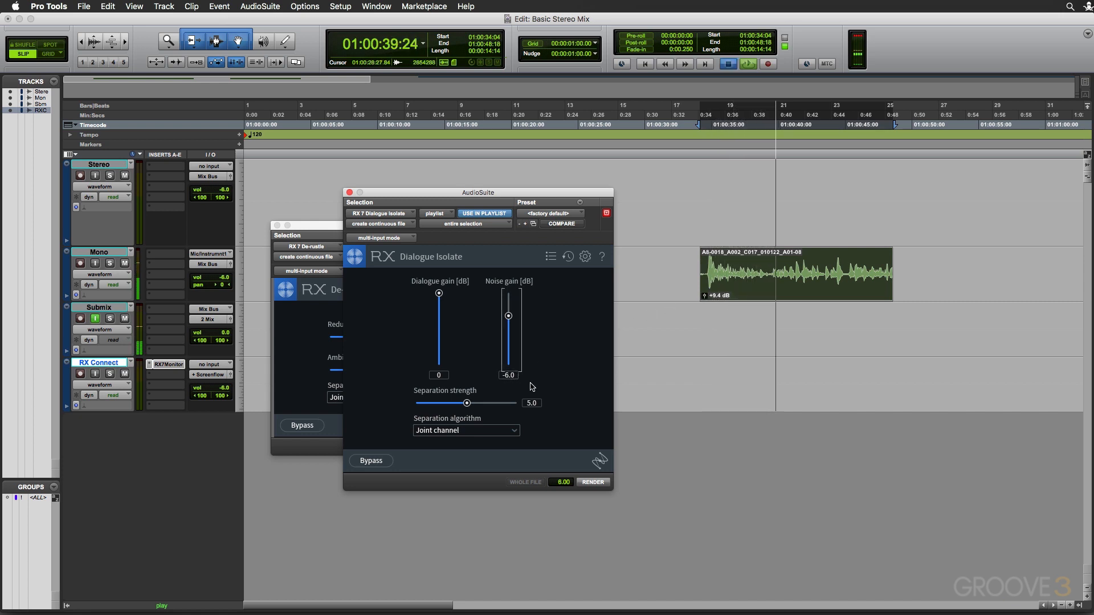
pyautogui.press('space')
# Try rendering Dialogue Isolate on the second Mono clip, compare it with the original during playback, and undo the render.
pyautogui.click(593, 483)
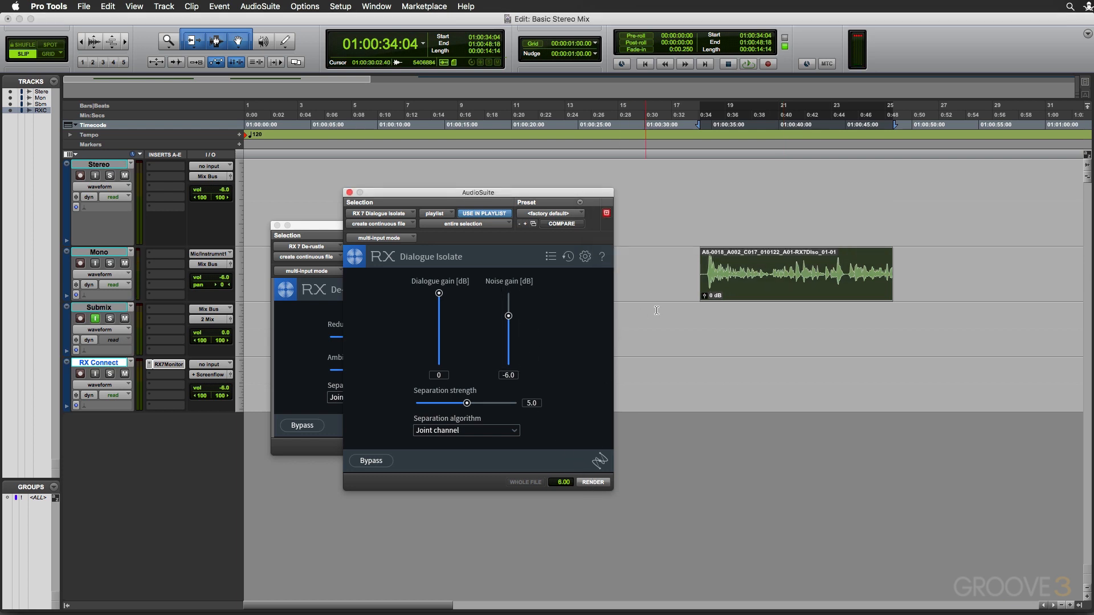
pyautogui.click(693, 264)
pyautogui.press('space')
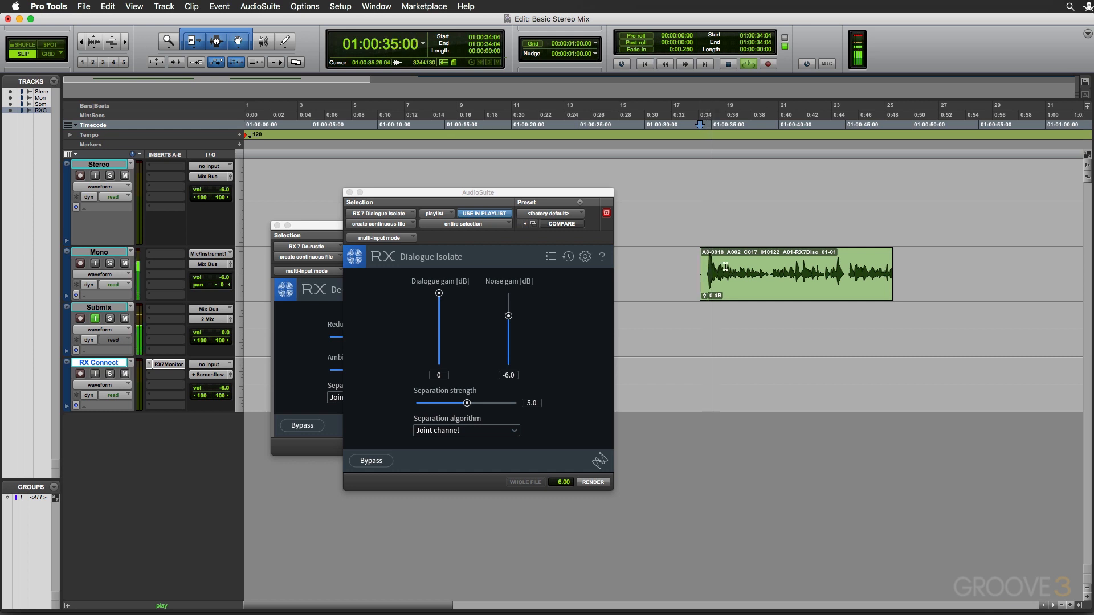
pyautogui.press('super+z')
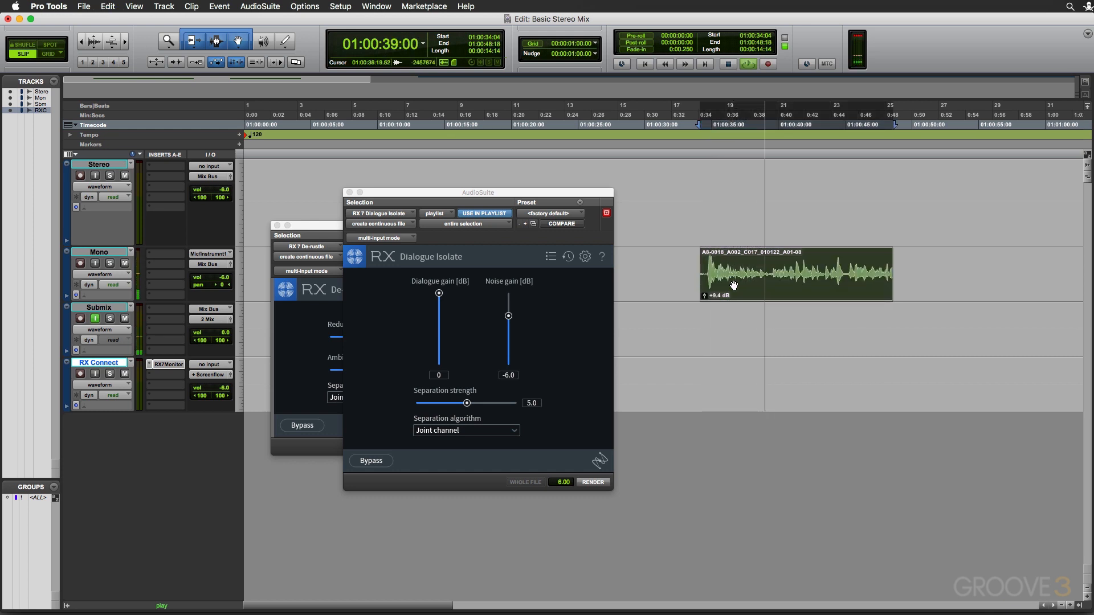
pyautogui.press('super+shift+z')
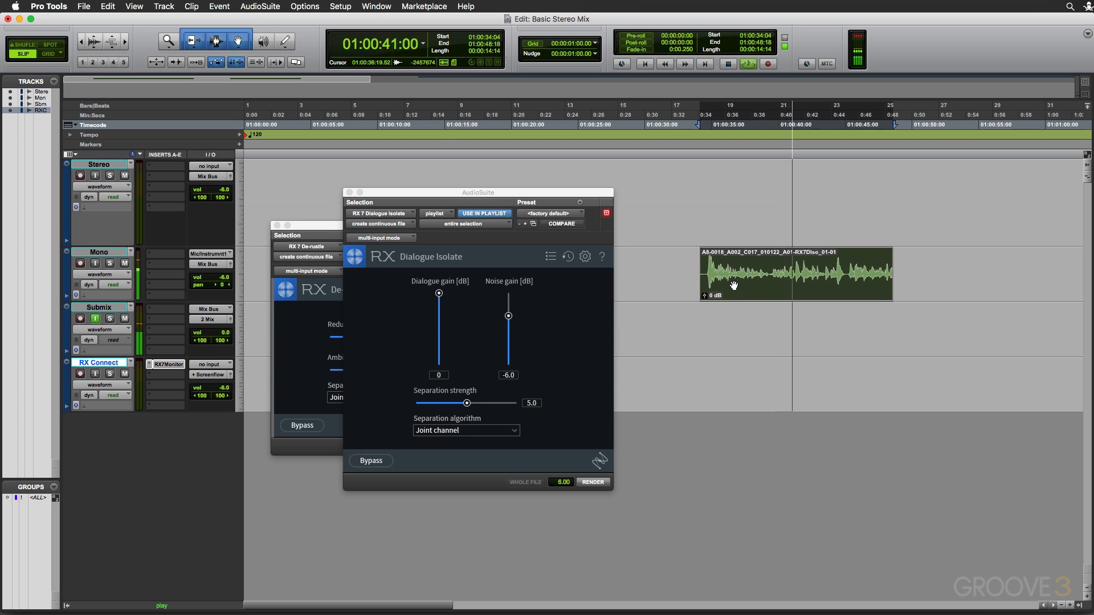
pyautogui.press('space')
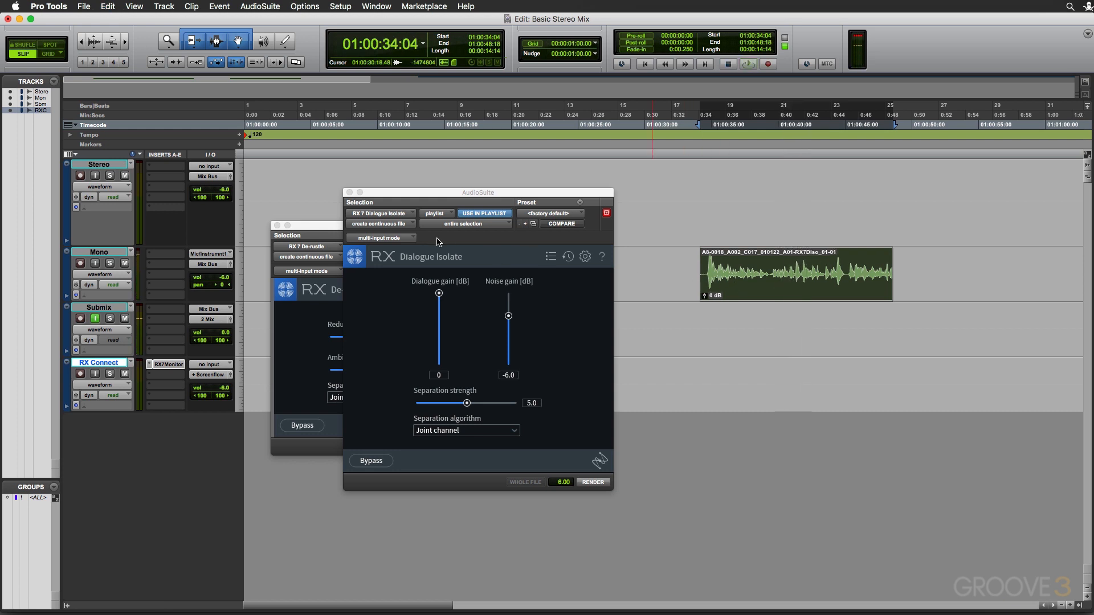
pyautogui.press('super+z')
# Bring the De-rustle plug-in forward and play the second Mono clip from its start and from its middle.
pyautogui.moveTo(321, 228); pyautogui.dragTo(420, 233)
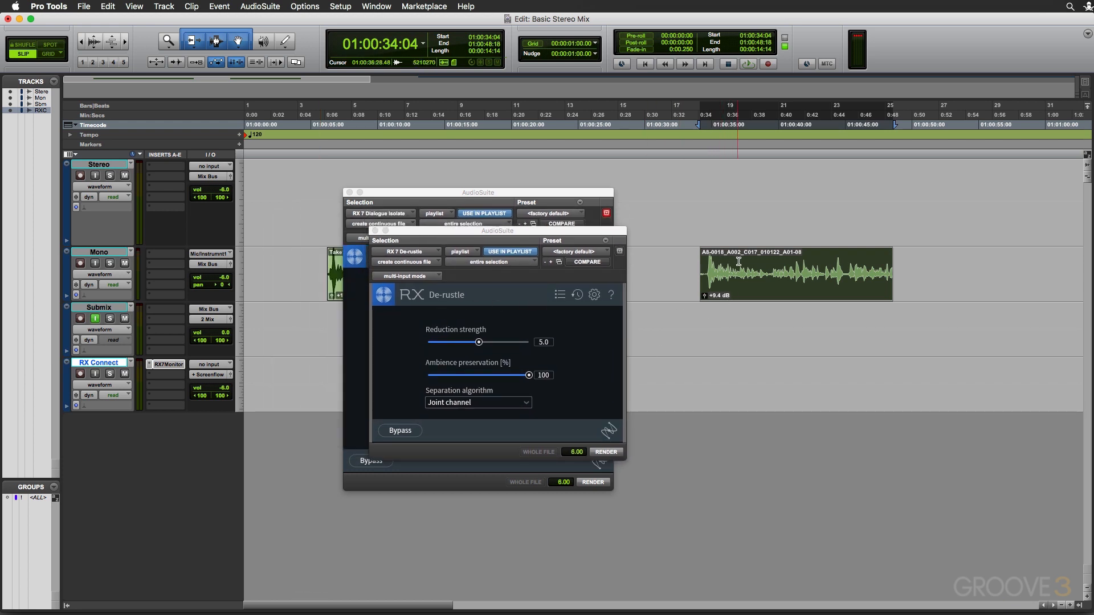
pyautogui.press('space')
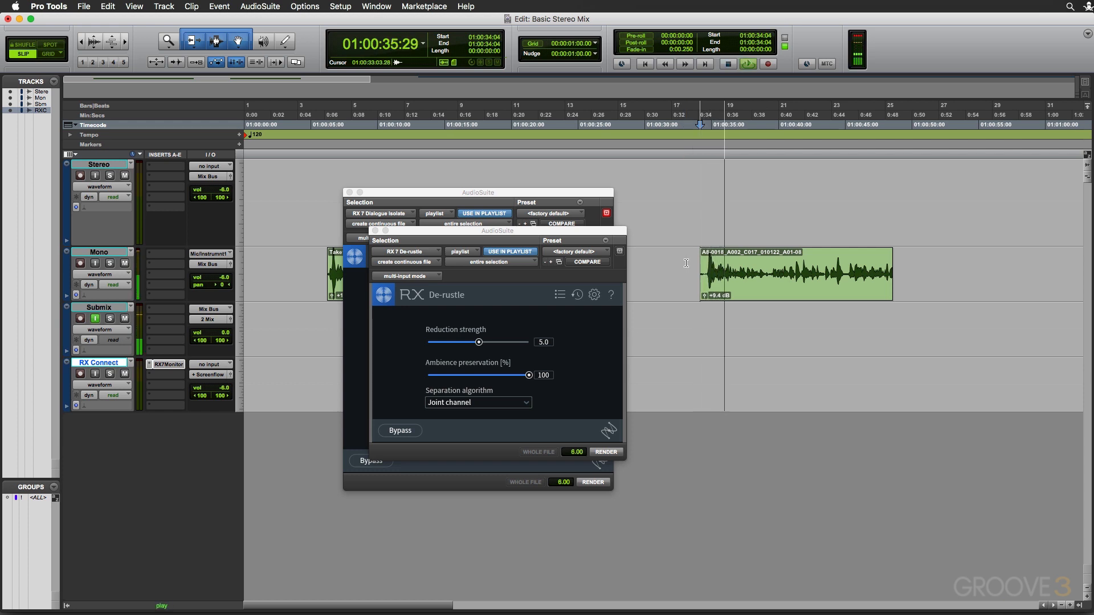
pyautogui.click(772, 262)
pyautogui.press('space')
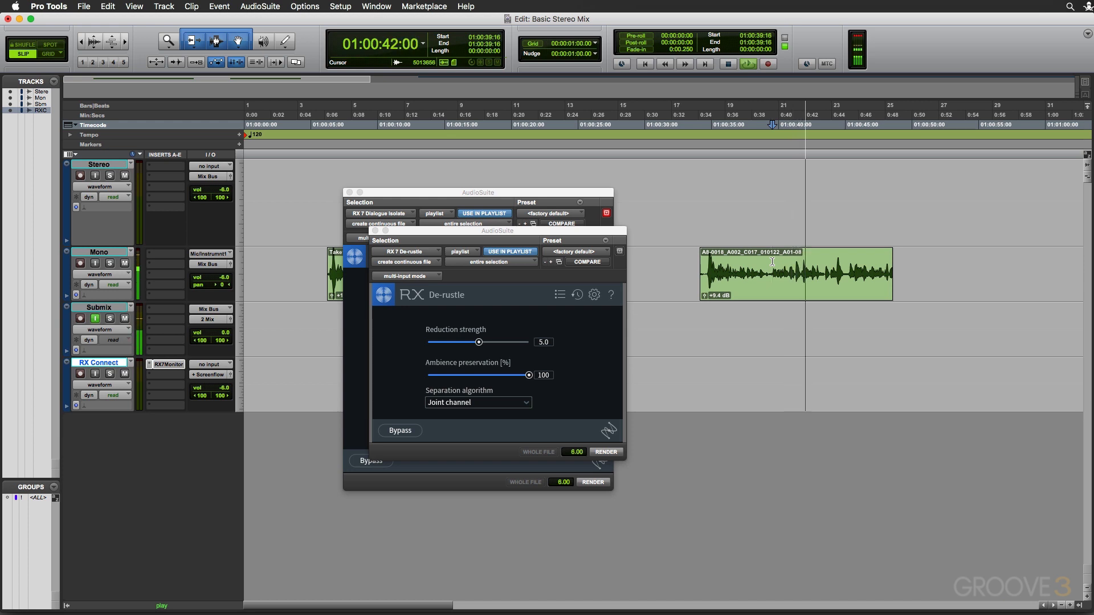
# Render De-rustle on about four seconds in the middle of the second Mono clip, and play back the processed passage.
pyautogui.moveTo(768, 262); pyautogui.dragTo(824, 260)
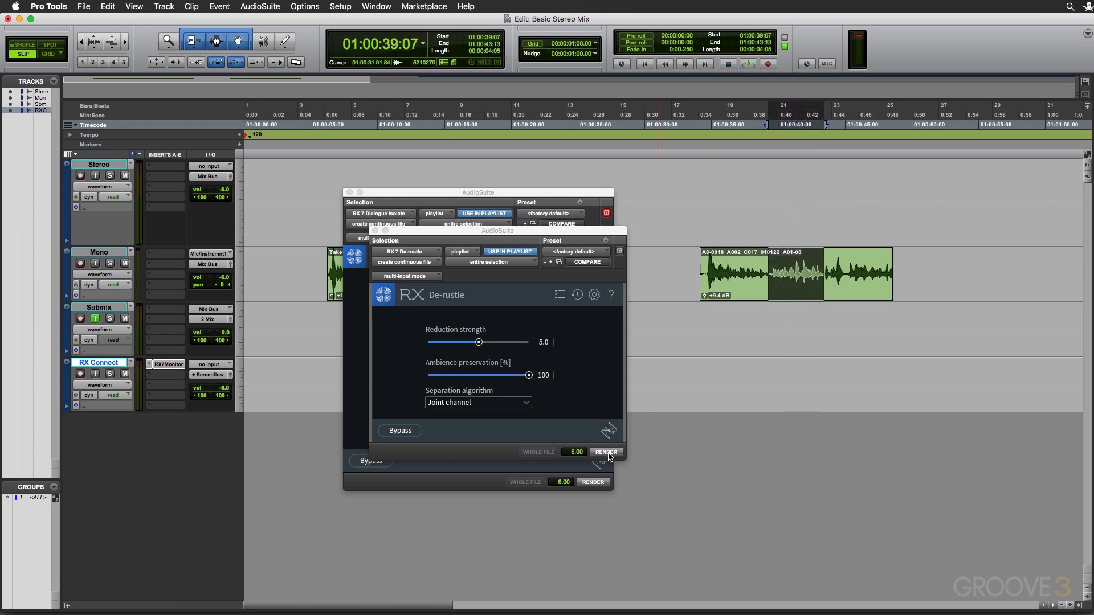
pyautogui.click(606, 453)
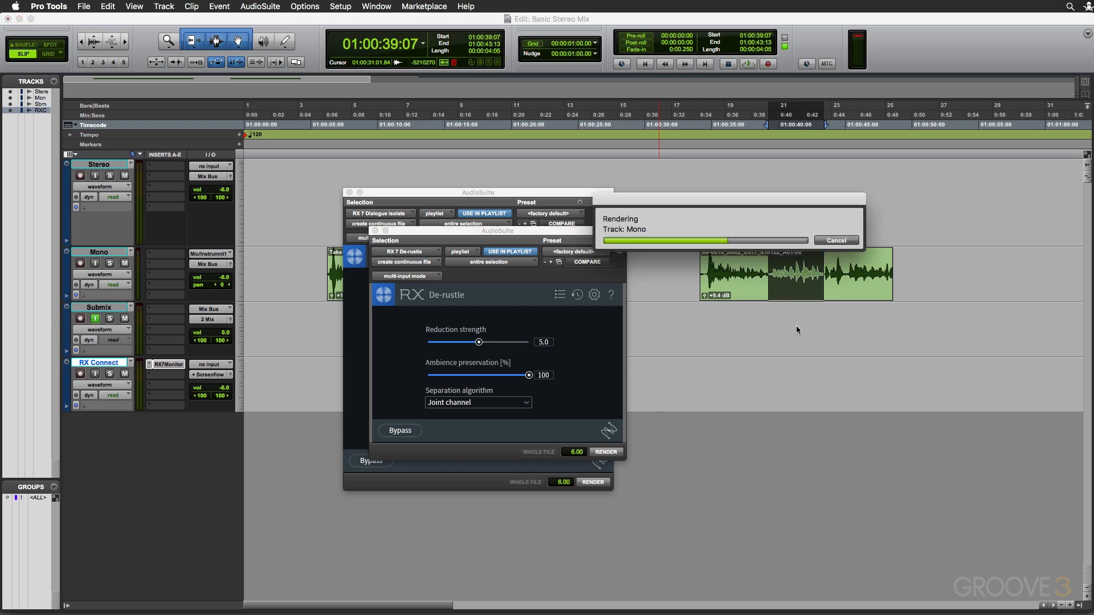
pyautogui.click(757, 260)
pyautogui.press('space')
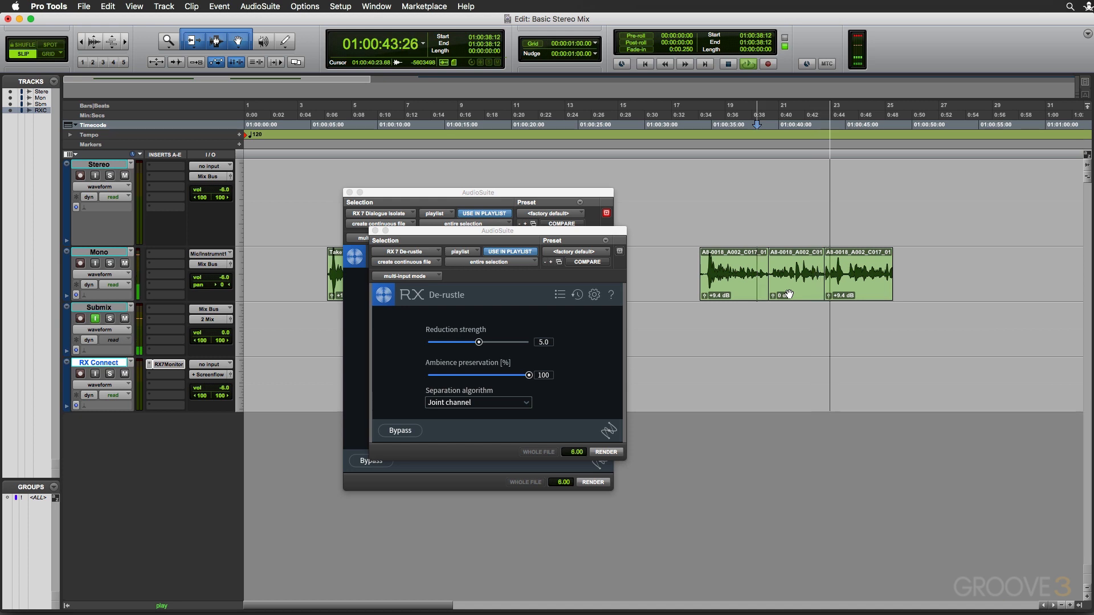
# Undo the De-rustle render on the second Mono clip and play the original passage for comparison.
pyautogui.click(789, 294)
pyautogui.click(761, 262)
pyautogui.press('space')
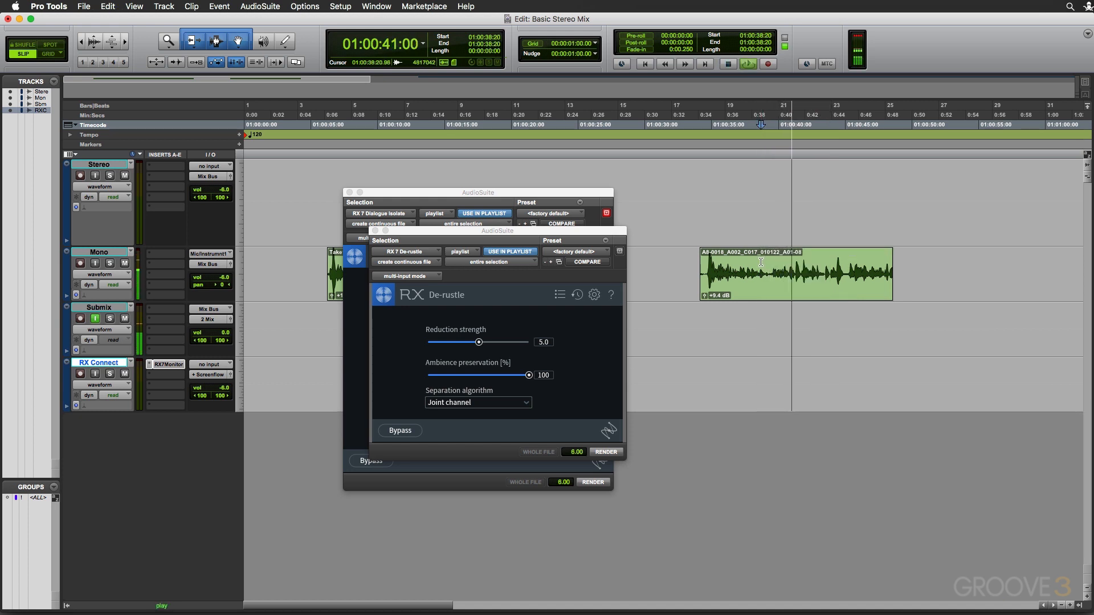
pyautogui.press('space')
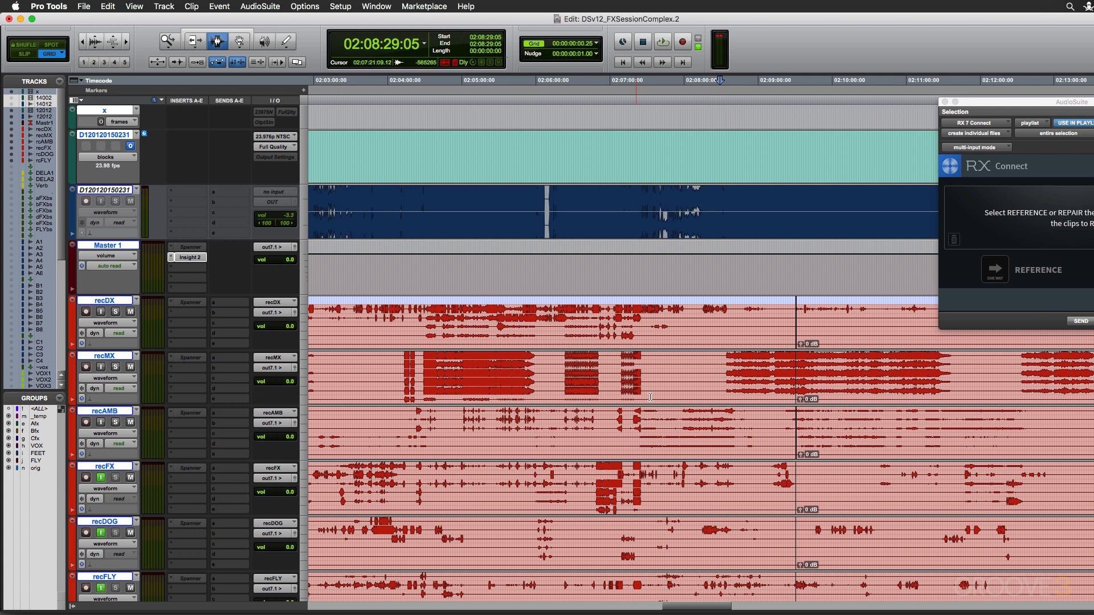
# Select the recMX track from 02:08:28:07 to about 02:12:06 and send it to RX through RX 7 Connect.
pyautogui.moveTo(719, 365); pyautogui.dragTo(1002, 359)
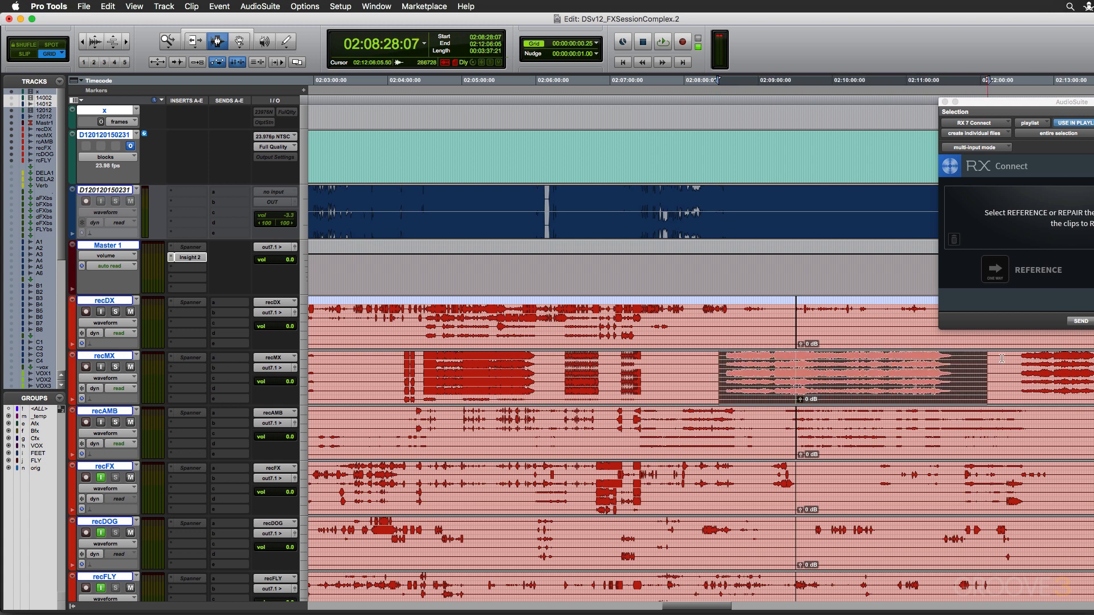
pyautogui.click(1080, 321)
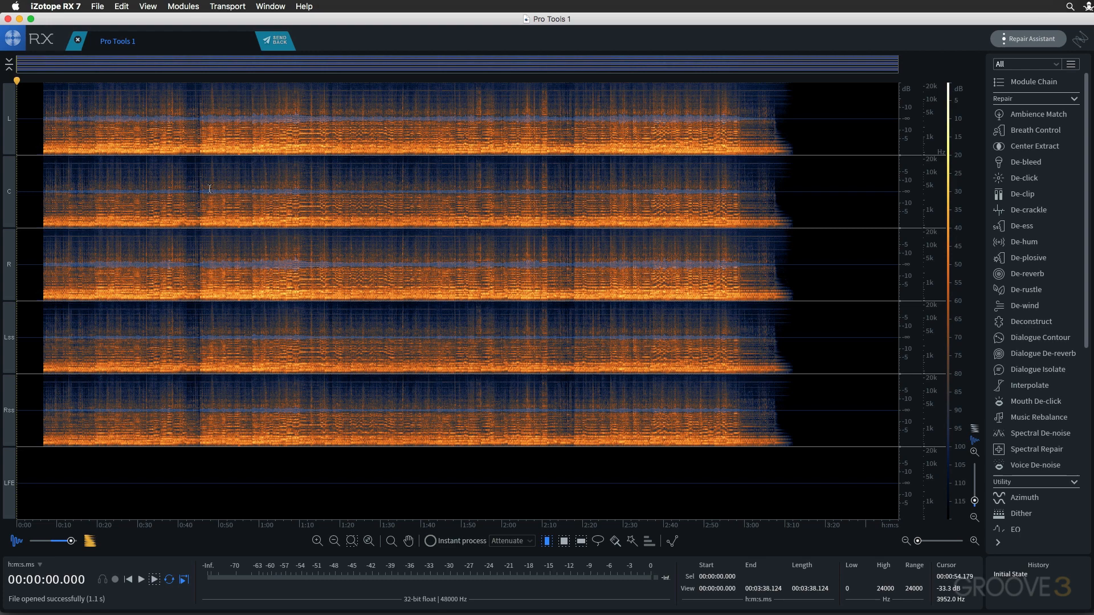
# Select about 0:35 to 3:11, try activating L alone, L with R, and every channel except L, and clear the selection.
pyautogui.moveTo(157, 190); pyautogui.dragTo(789, 216)
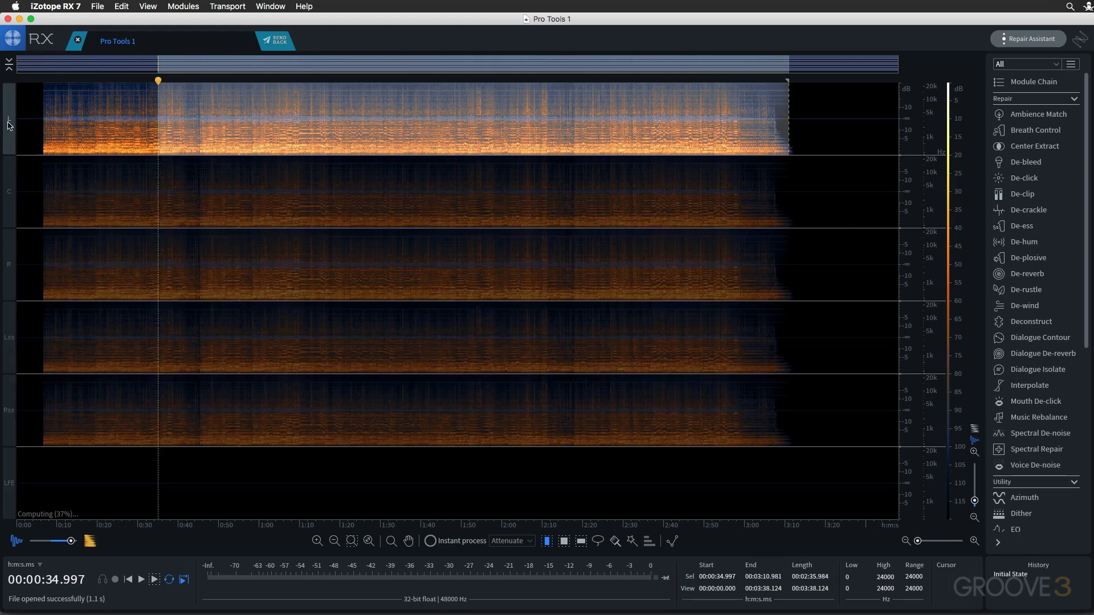
pyautogui.click(9, 122)
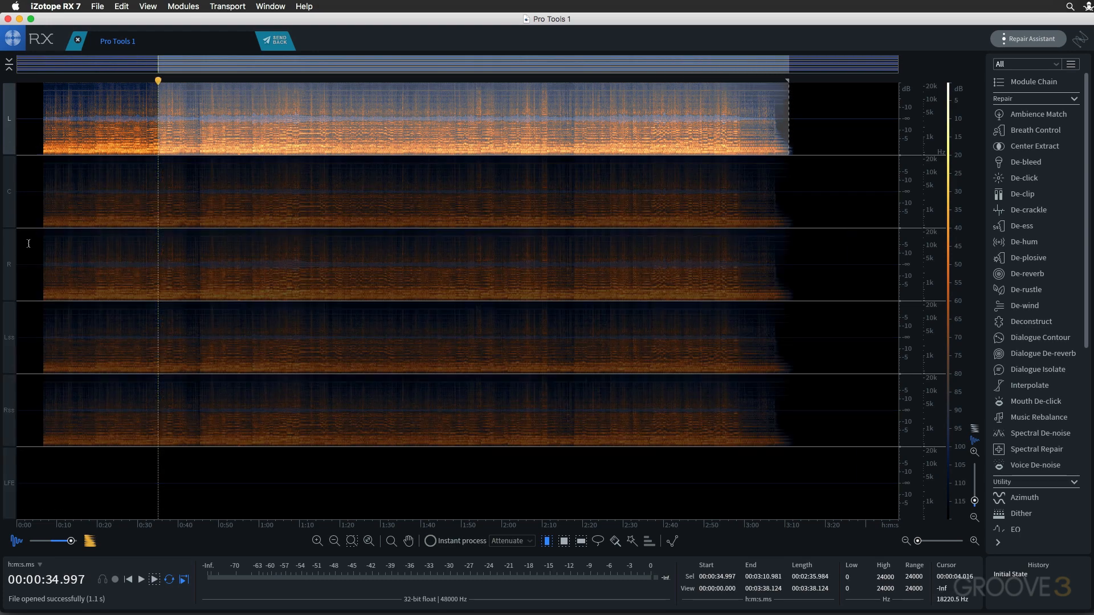
pyautogui.keyDown('shift'); pyautogui.click(13, 265); pyautogui.keyUp('shift')
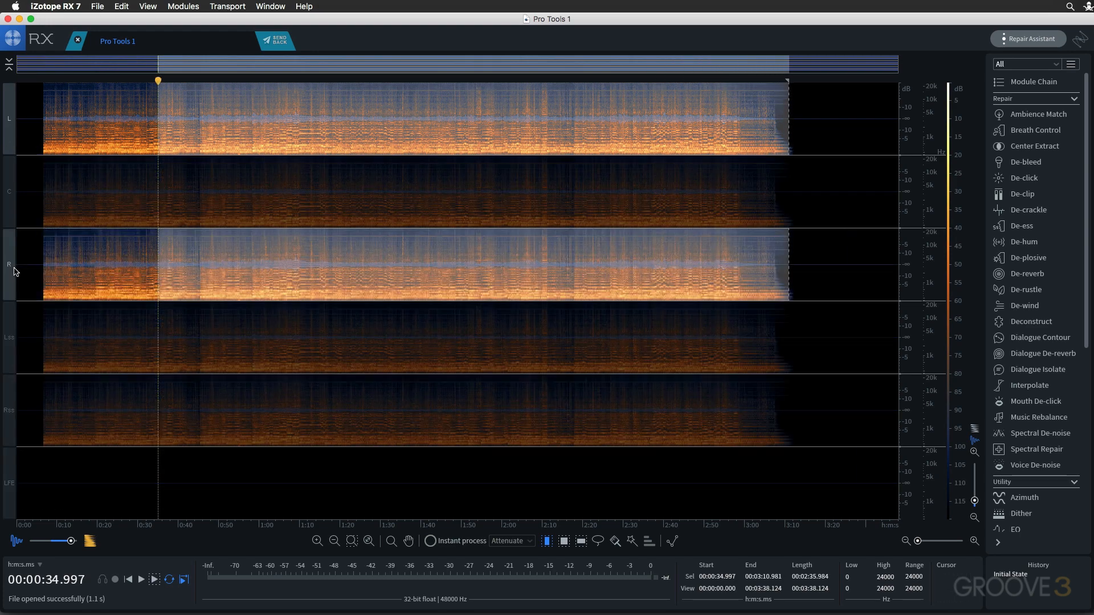
pyautogui.keyDown('shift'); pyautogui.click(10, 207); pyautogui.keyUp('shift')
pyautogui.keyDown('shift'); pyautogui.click(6, 483); pyautogui.keyUp('shift')
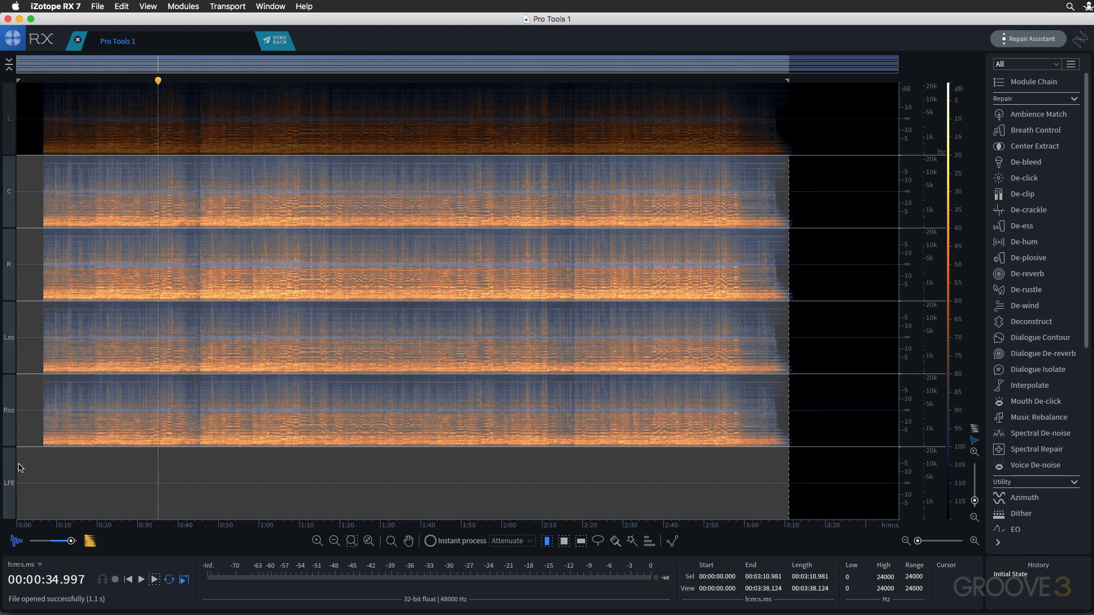
pyautogui.click(294, 242)
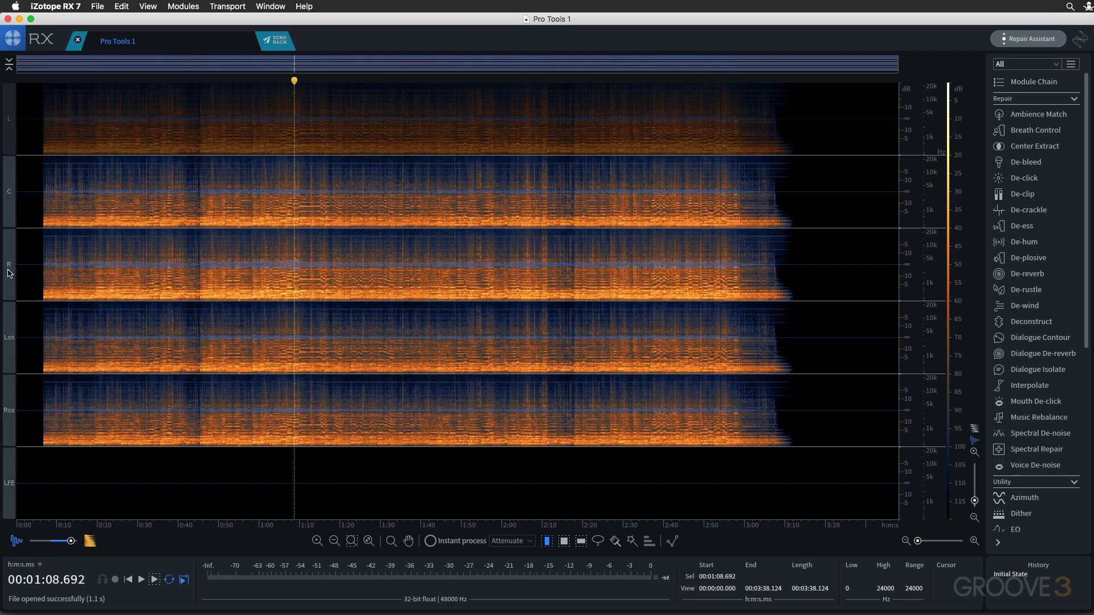
# Activate only the L and R channels, select about 0:44 to 1:52, and add the Lss channel.
pyautogui.click(9, 265)
pyautogui.keyDown('shift'); pyautogui.click(9, 119); pyautogui.keyUp('shift')
pyautogui.moveTo(194, 114); pyautogui.dragTo(471, 123)
pyautogui.keyDown('shift'); pyautogui.click(10, 347); pyautogui.keyUp('shift')
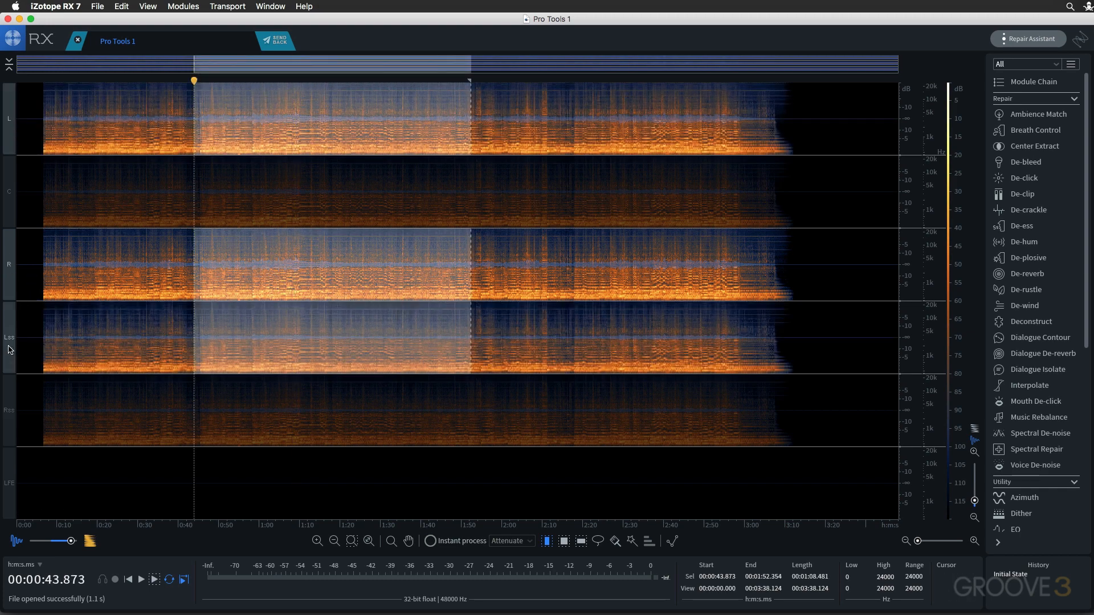
# Leave only the Lss and Rss surround channels active and select about 0:42 to 2:10 in them.
pyautogui.keyDown('shift'); pyautogui.click(7, 411); pyautogui.keyUp('shift')
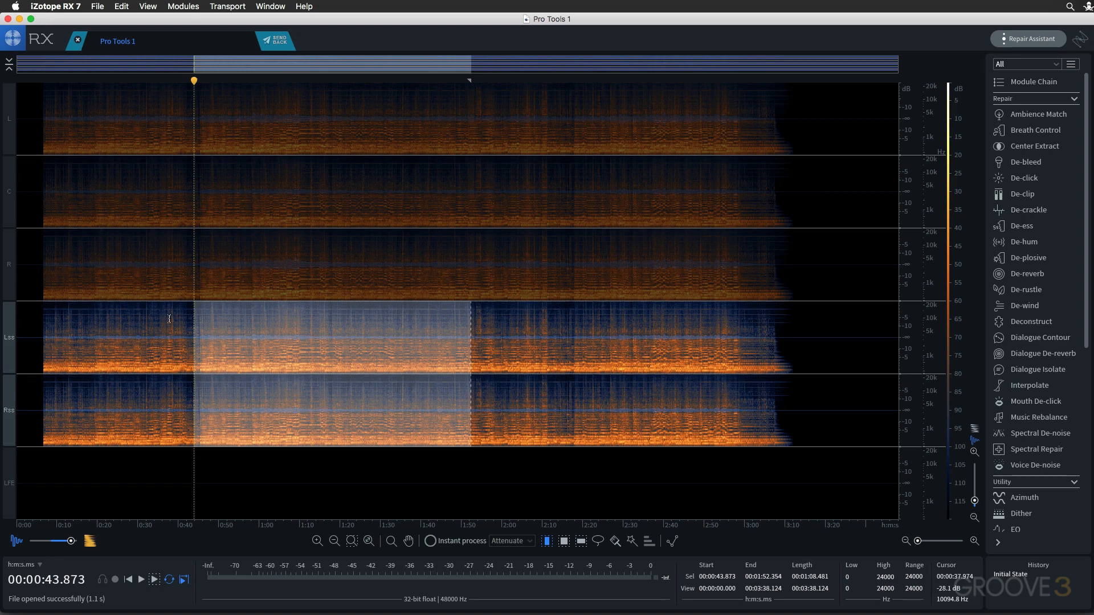
pyautogui.moveTo(185, 320); pyautogui.dragTo(542, 349)
pyautogui.scroll(5, 408, 348)
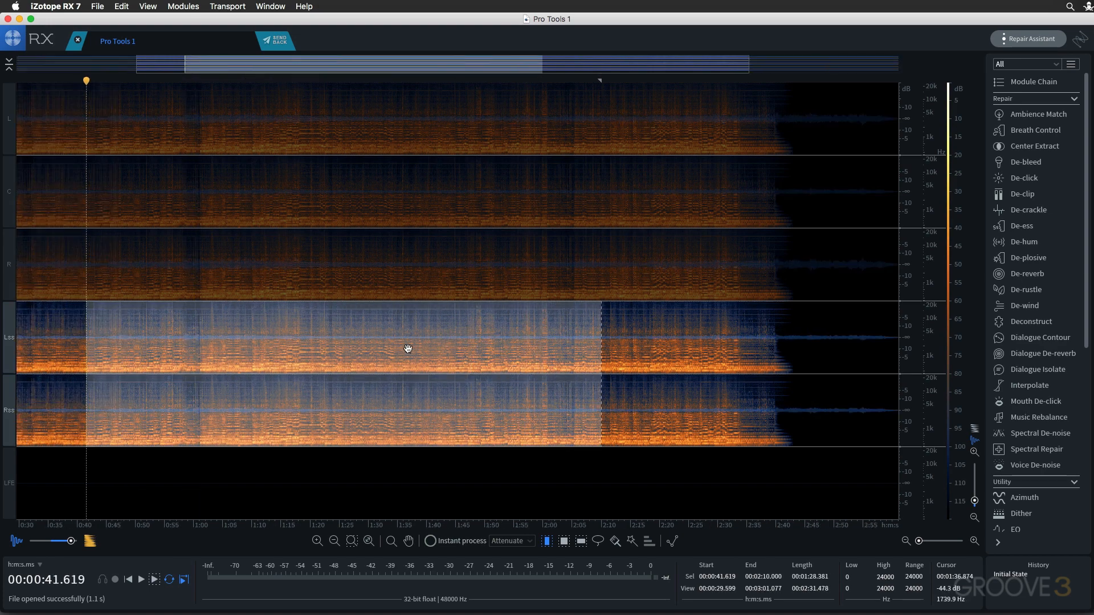
pyautogui.scroll(-4, 408, 349)
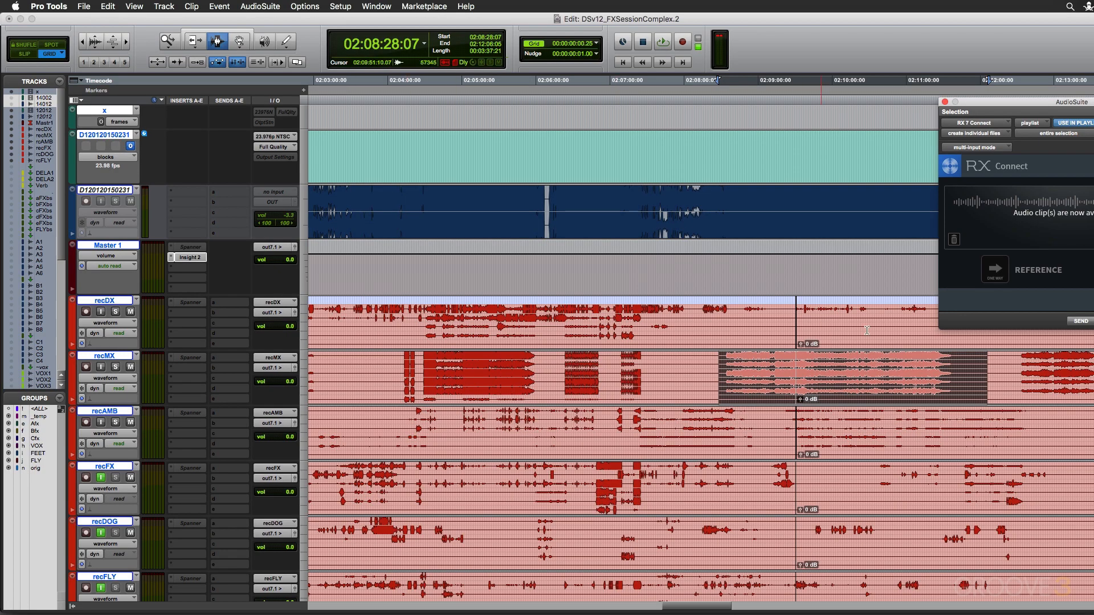
# Switch back to Pro Tools and clear the clip selection by placing the cursor at 02:08:05:05 on the recMX track.
pyautogui.click(690, 365)
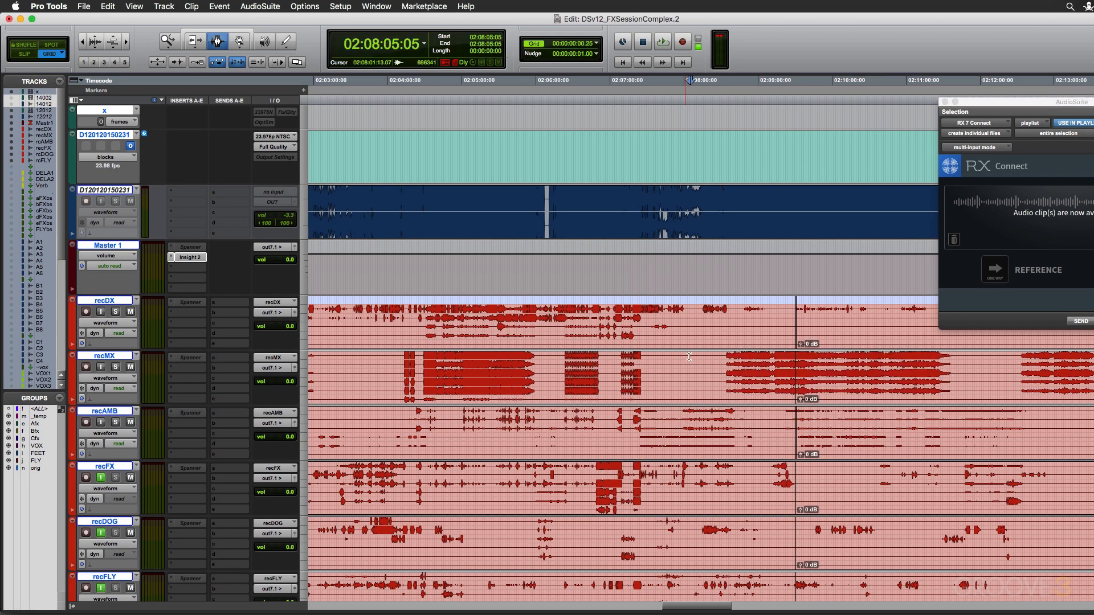